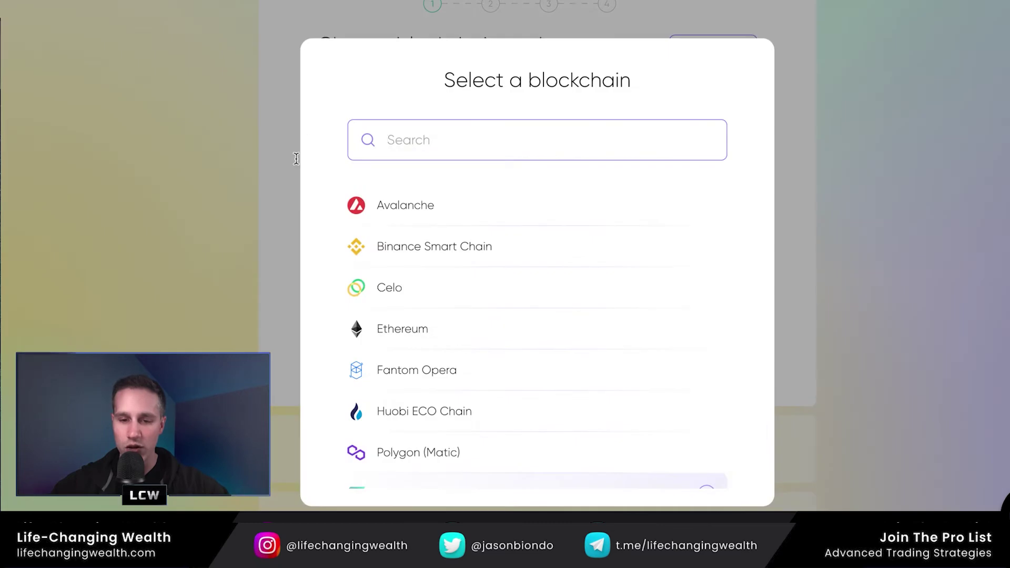
- Set the bridge route to Binance Smart Chain → Solana with BUSD as the asset
click(421, 257)
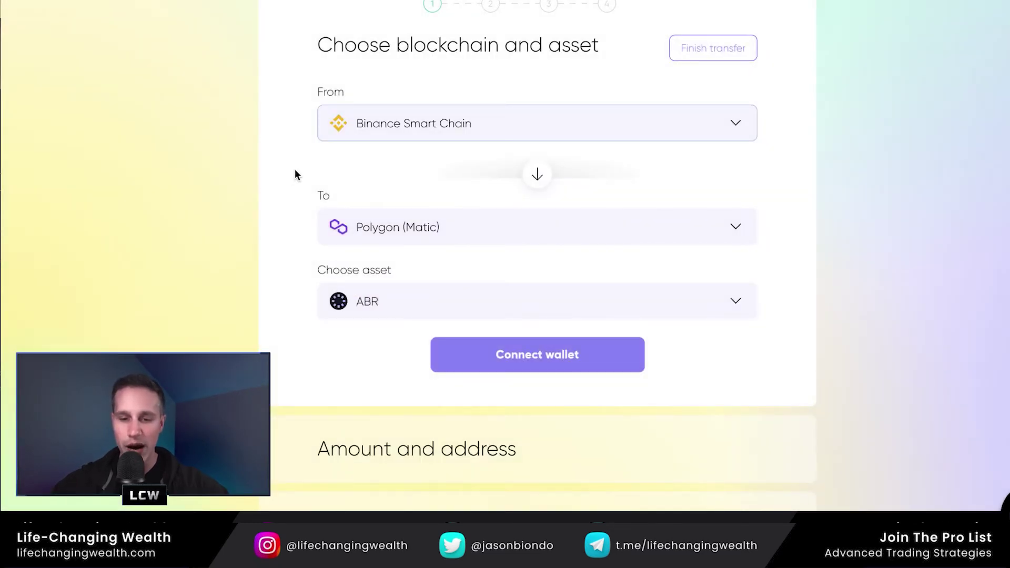
click(376, 221)
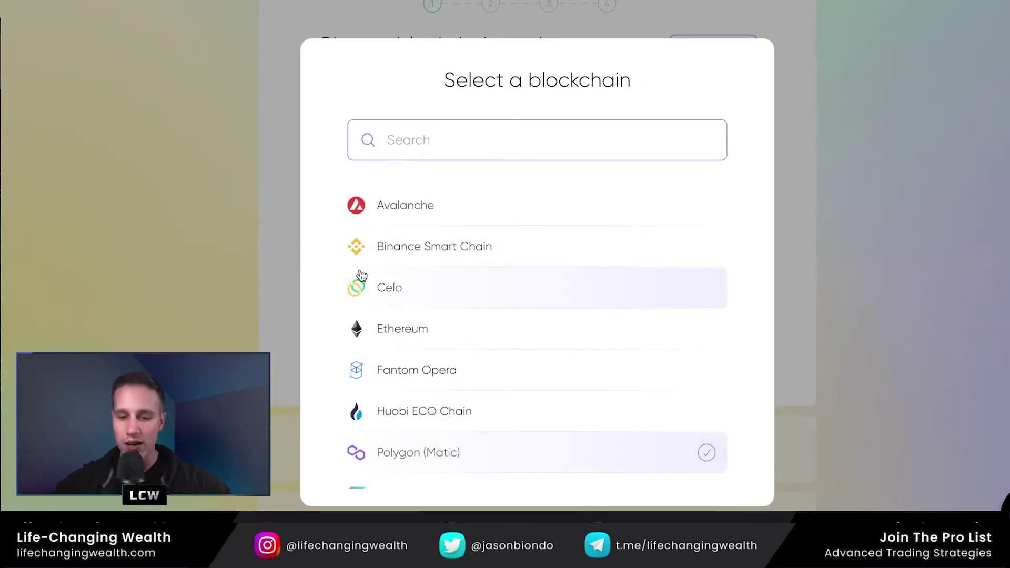
scroll(390, 471, down, 1)
click(390, 469)
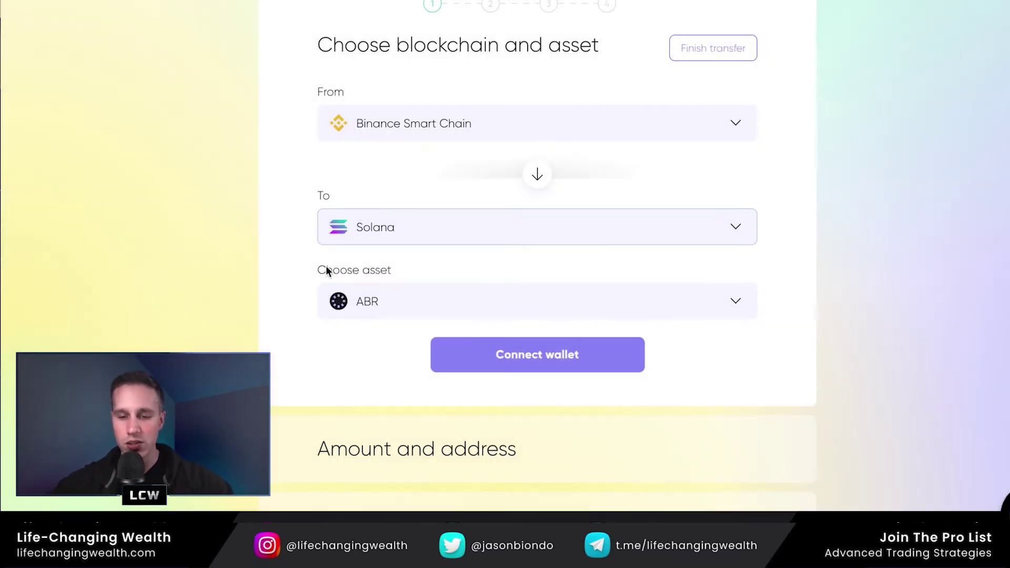
click(383, 300)
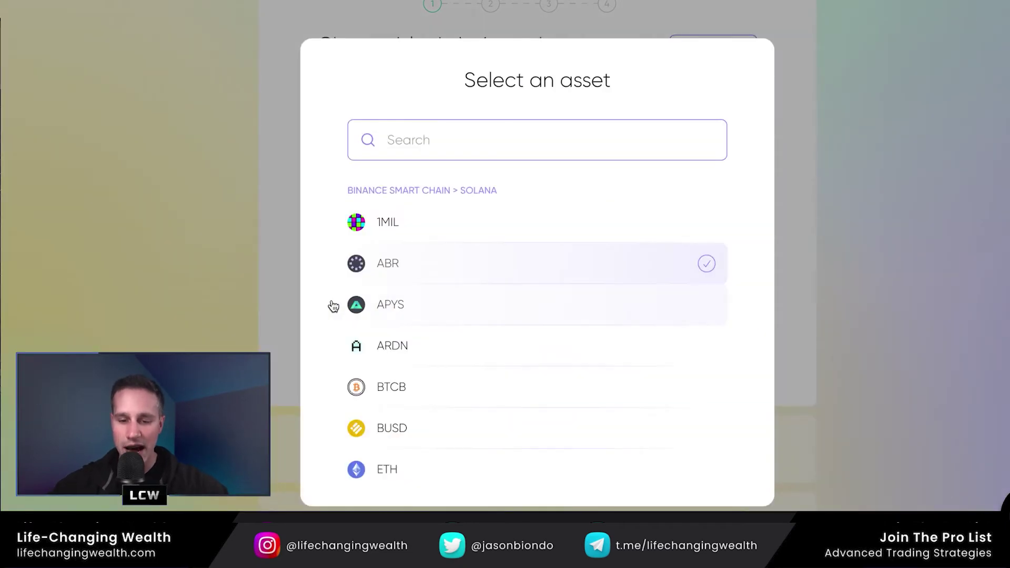
click(392, 427)
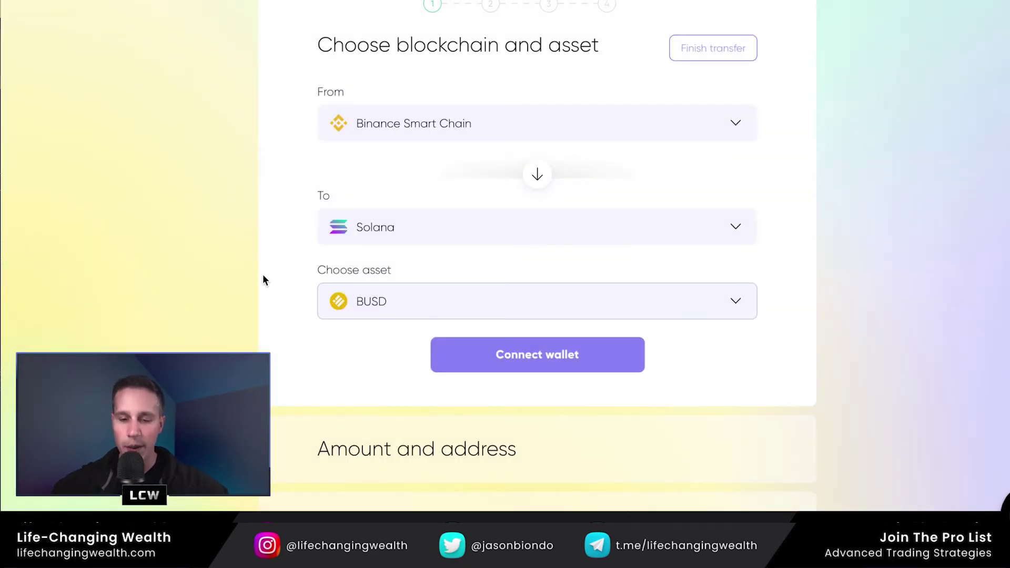
- Connect the MetaMask wallet and approve the account connection to Allbridge
click(487, 359)
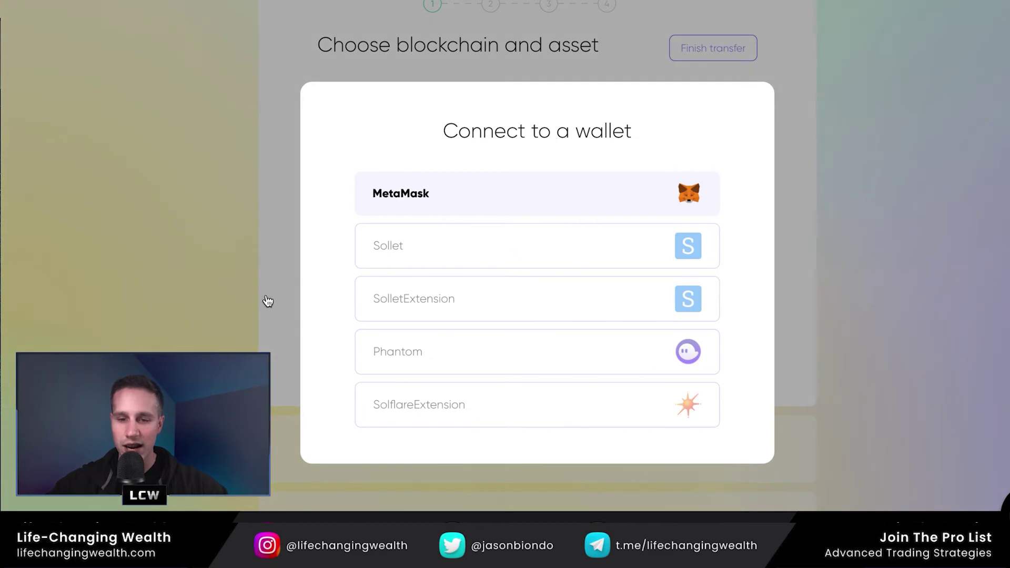
click(441, 193)
click(977, 332)
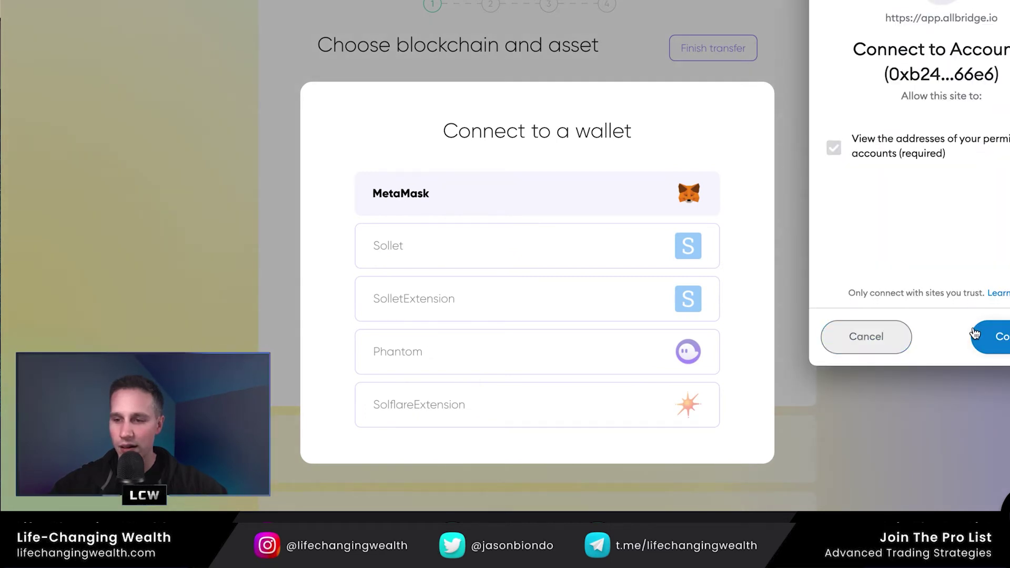
click(973, 332)
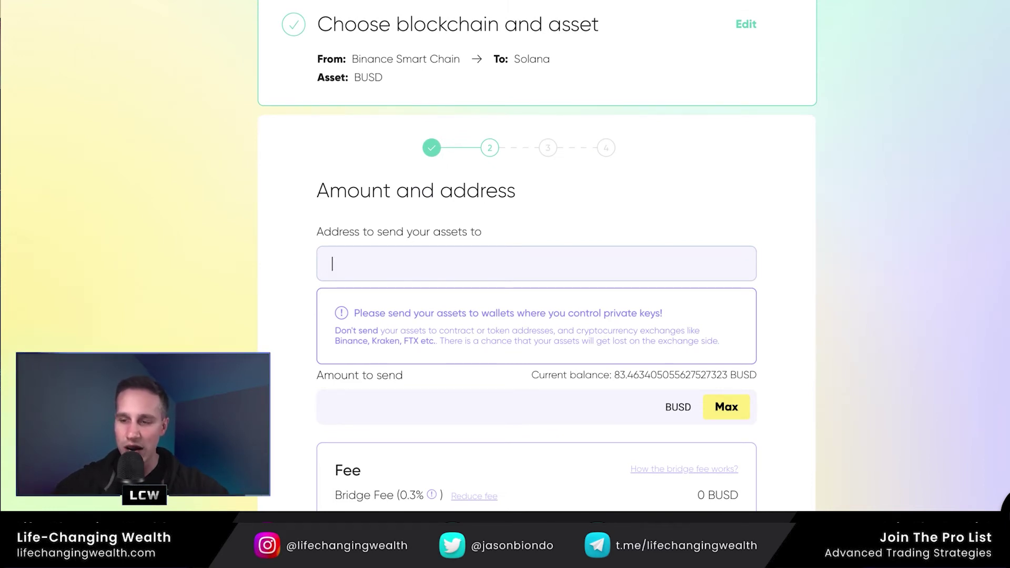
- Unlock the Phantom wallet with the wallet password
text(••••••)
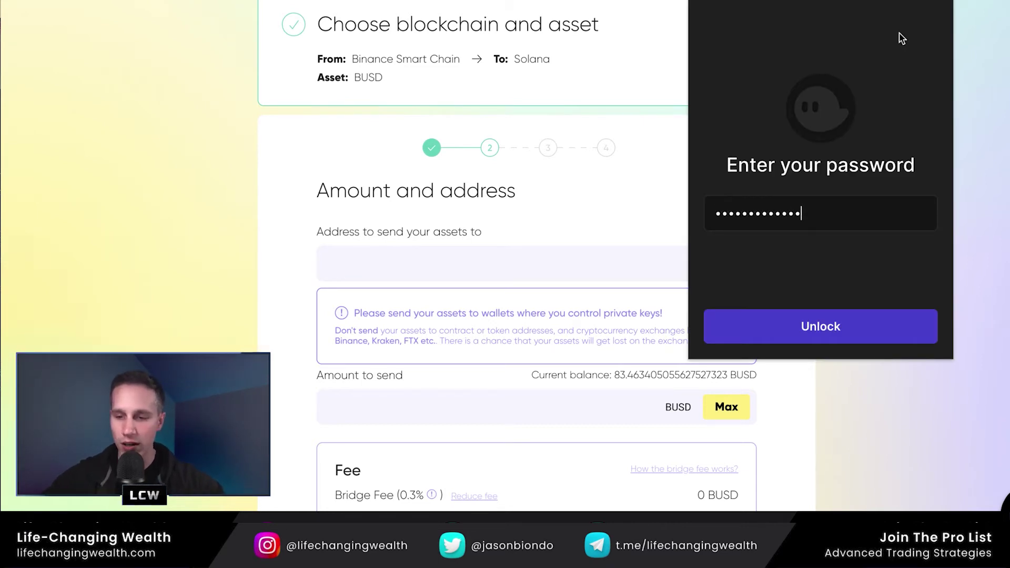
key(Return)
click(278, 212)
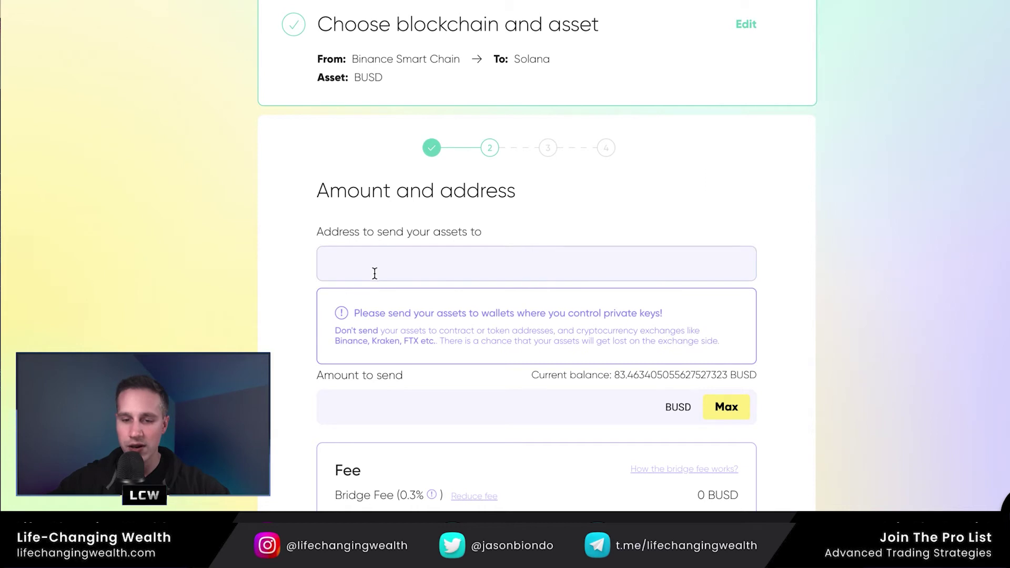
- Paste the Solana recipient address and fill in the full BUSD balance, noting the 0.5 BUSD fee
text(3yuDs2VTCAnbghhbSkHYShd41qkbPgRdu5F95m1pRp8v)
scroll(456, 160, down, 3)
click(372, 239)
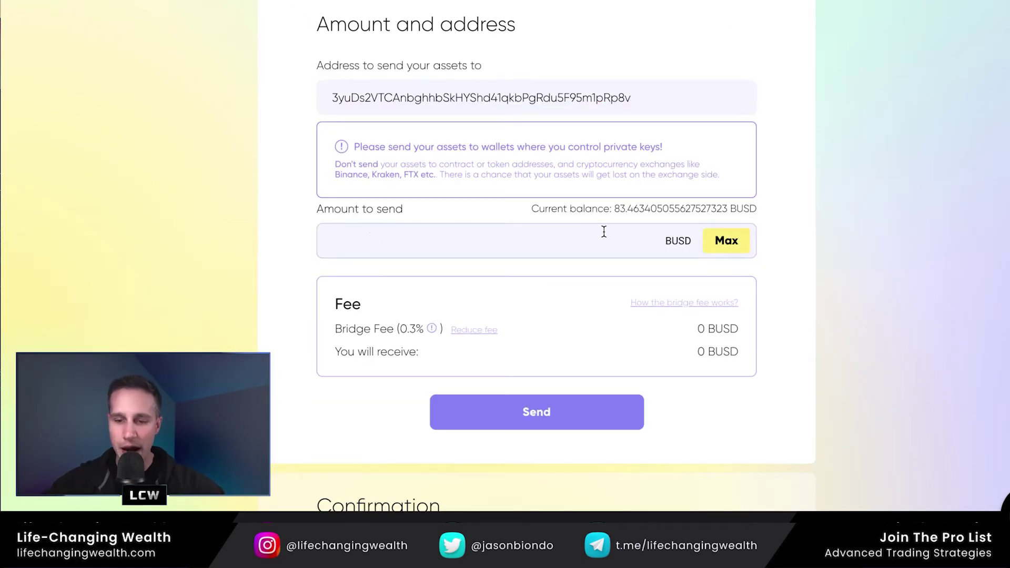
click(717, 242)
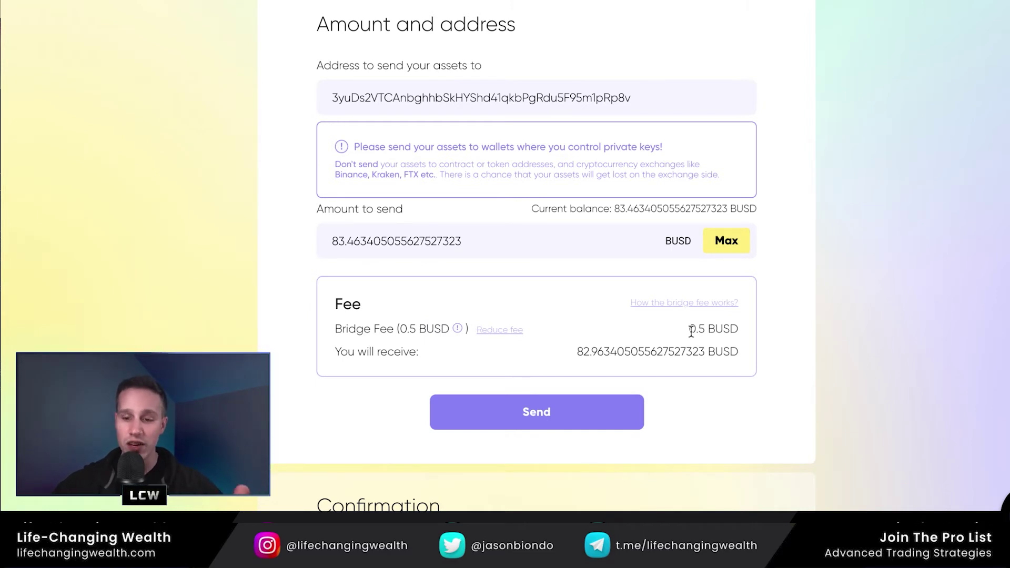
drag(689, 330, 732, 332)
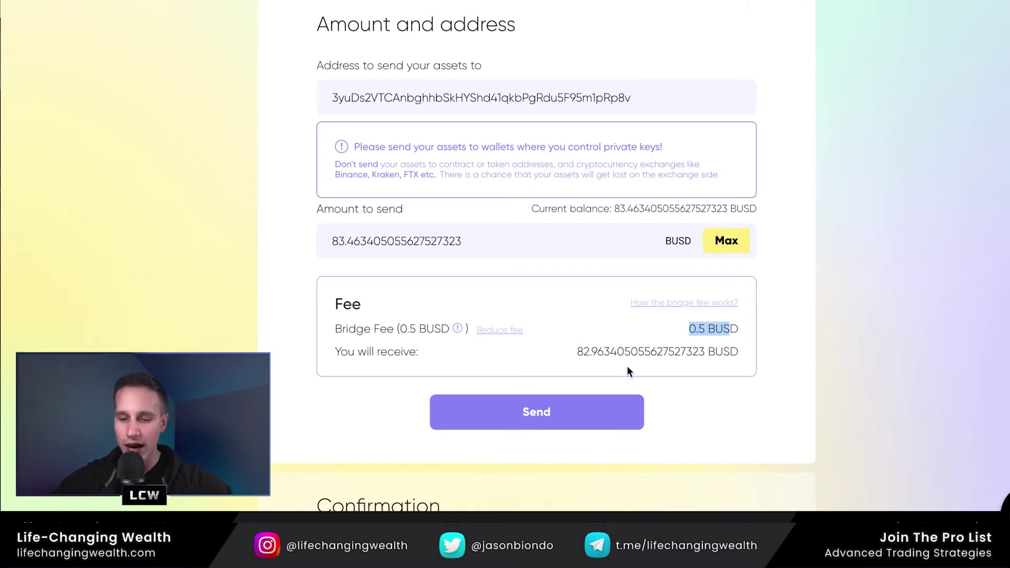
- Send the 82.96 BUSD transfer, confirm it in MetaMask, and view it on the explorer
click(538, 414)
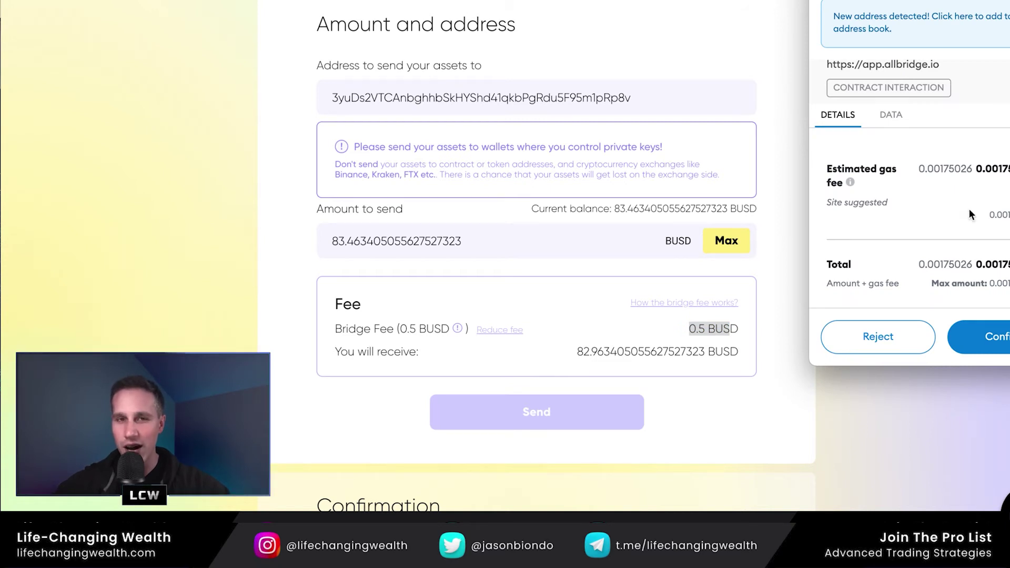
click(988, 336)
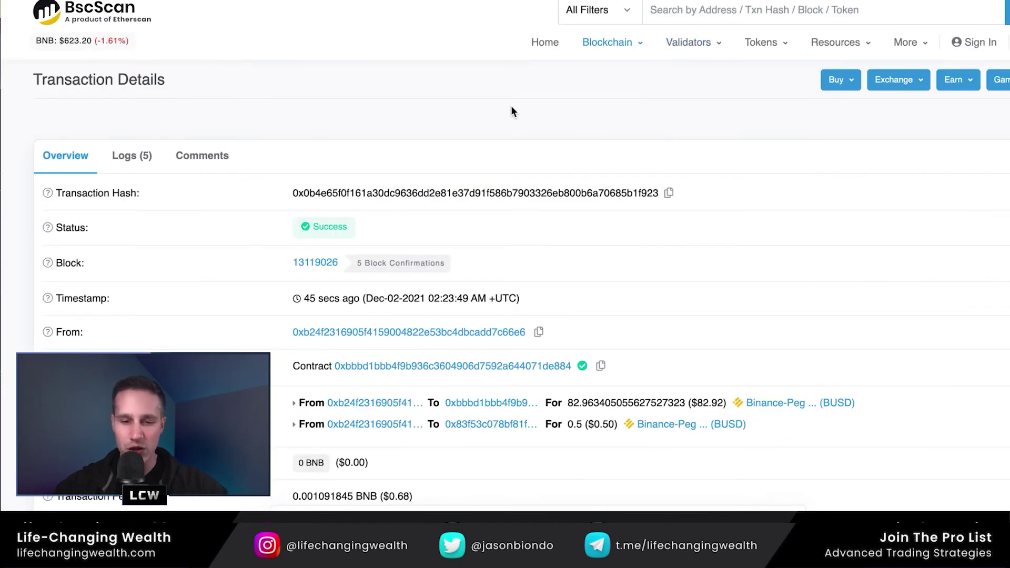
scroll(507, 95, down, 3)
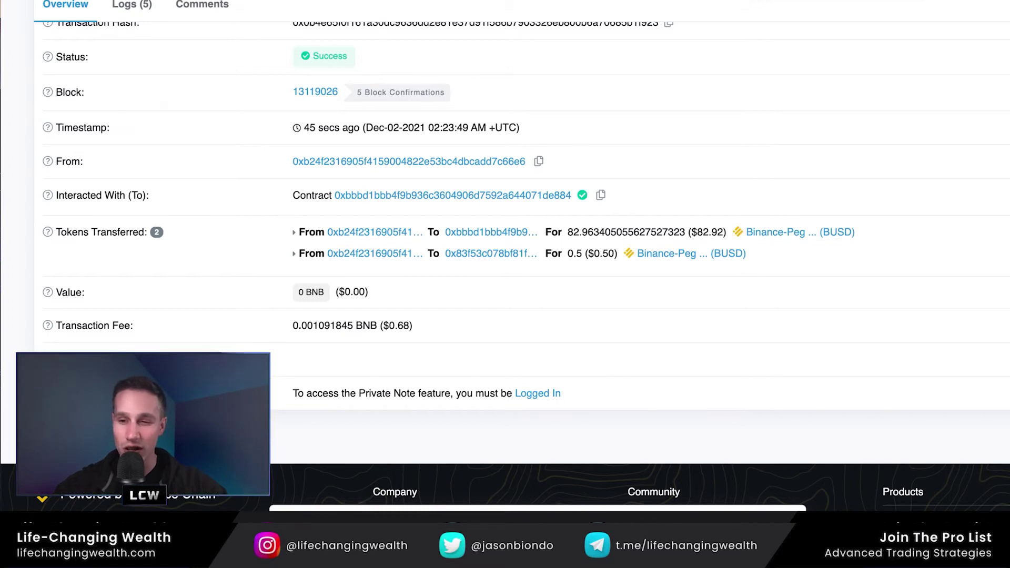
- Return from BscScan to Allbridge's Confirmation step with its receive instructions
click(547, 2)
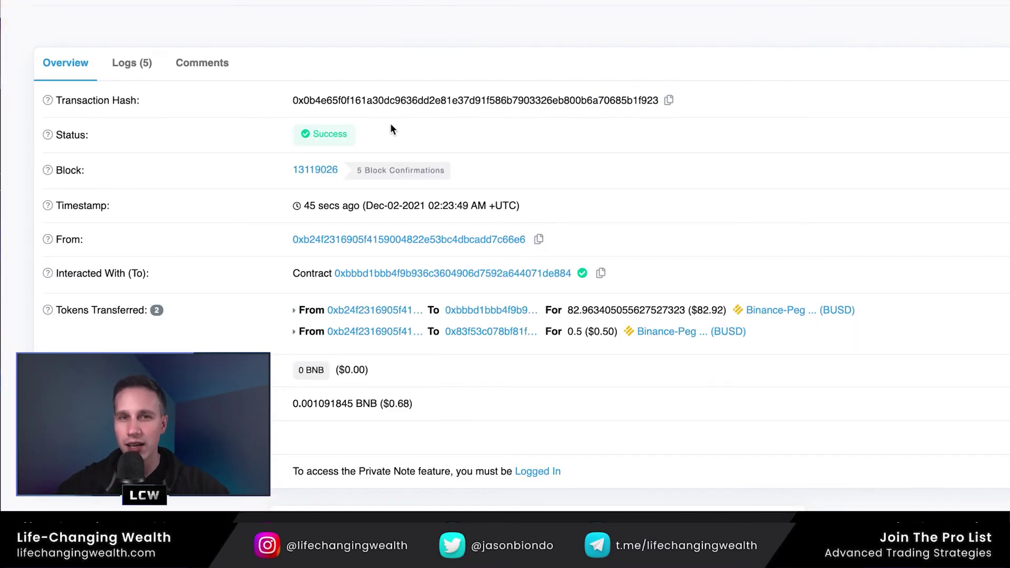
mouse_move(341, 131)
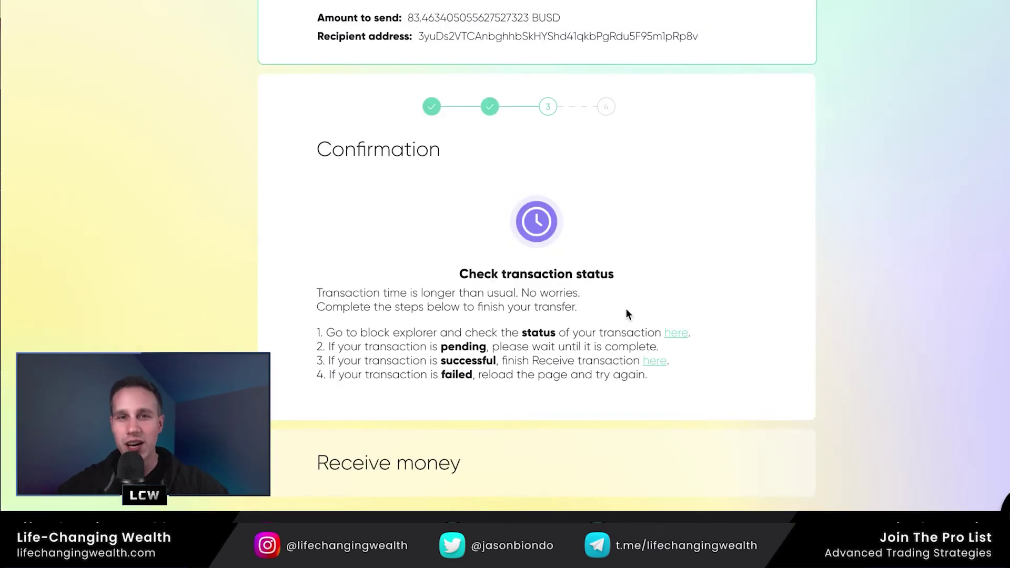
- Open the receive page, link the Phantom wallet, and request receiving the 82.96341 abBUSD
click(655, 360)
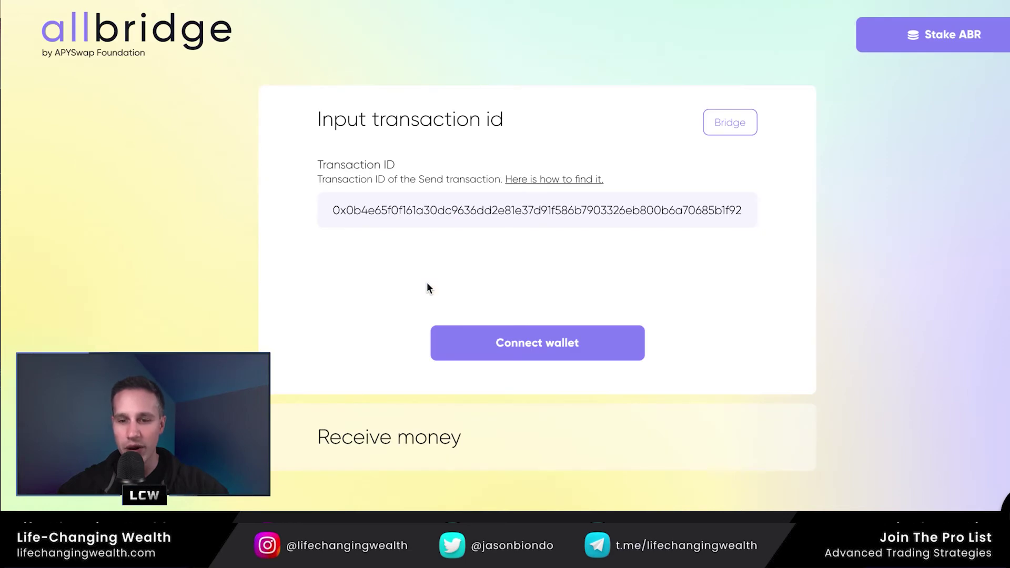
click(515, 343)
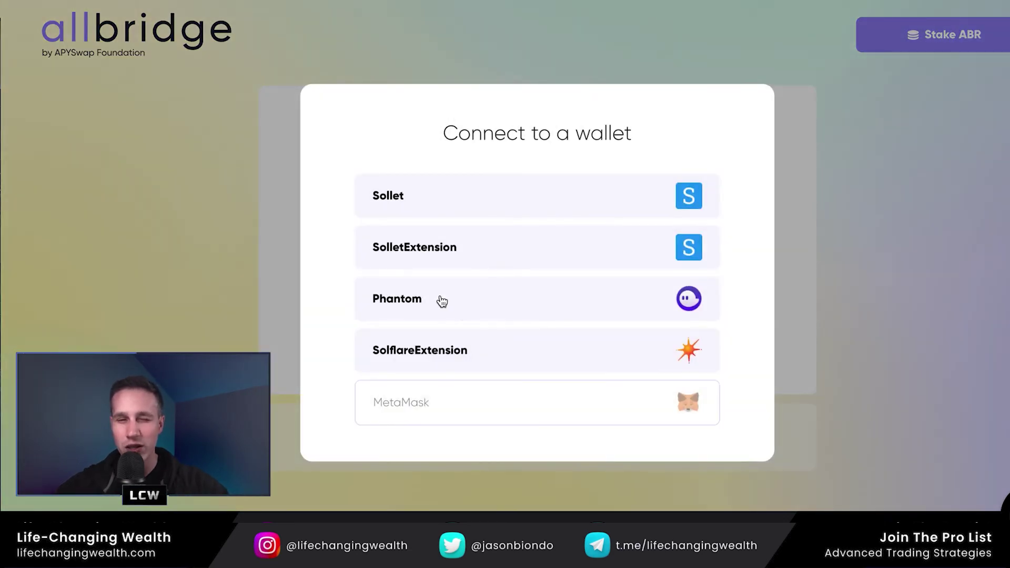
click(442, 301)
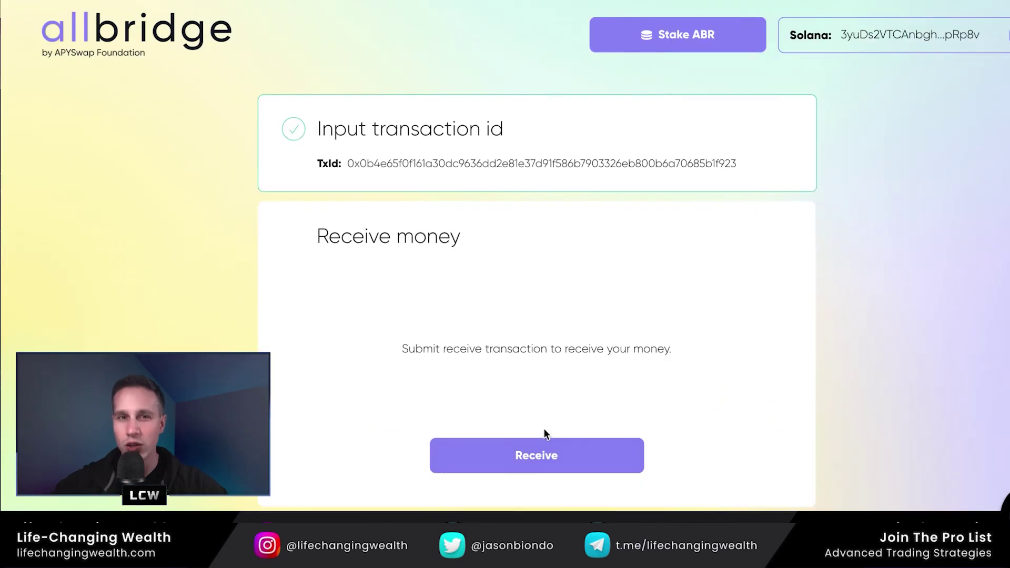
click(545, 451)
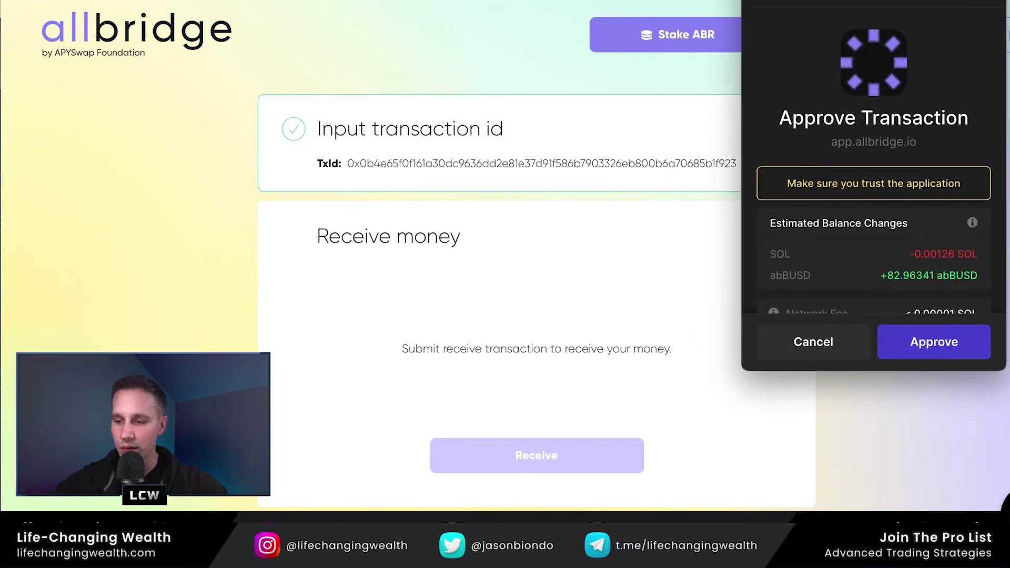
- Approve the receive in Phantom and check the 82.963405055 abBUSD wallet balance
click(920, 352)
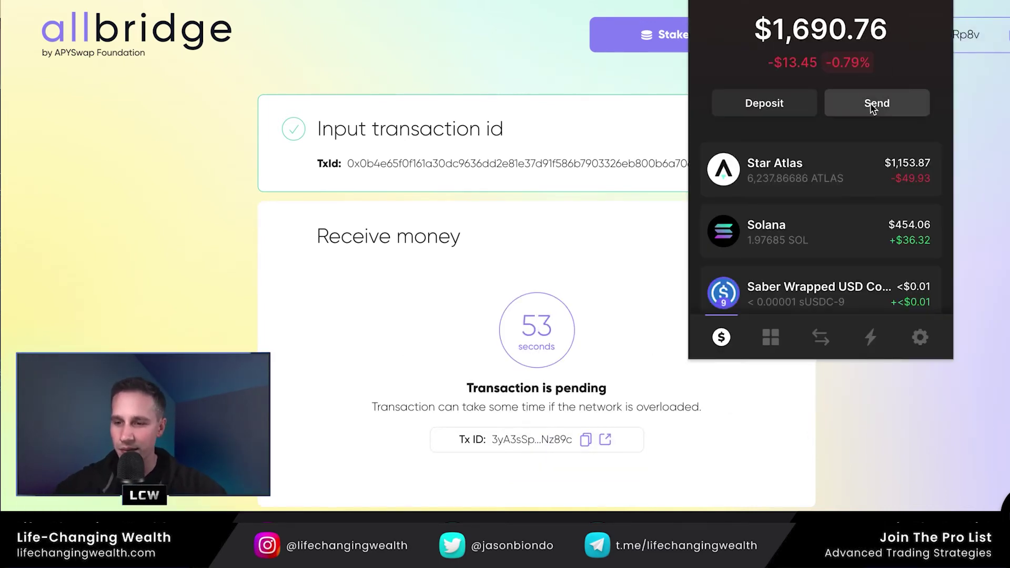
scroll(865, 187, down, 1)
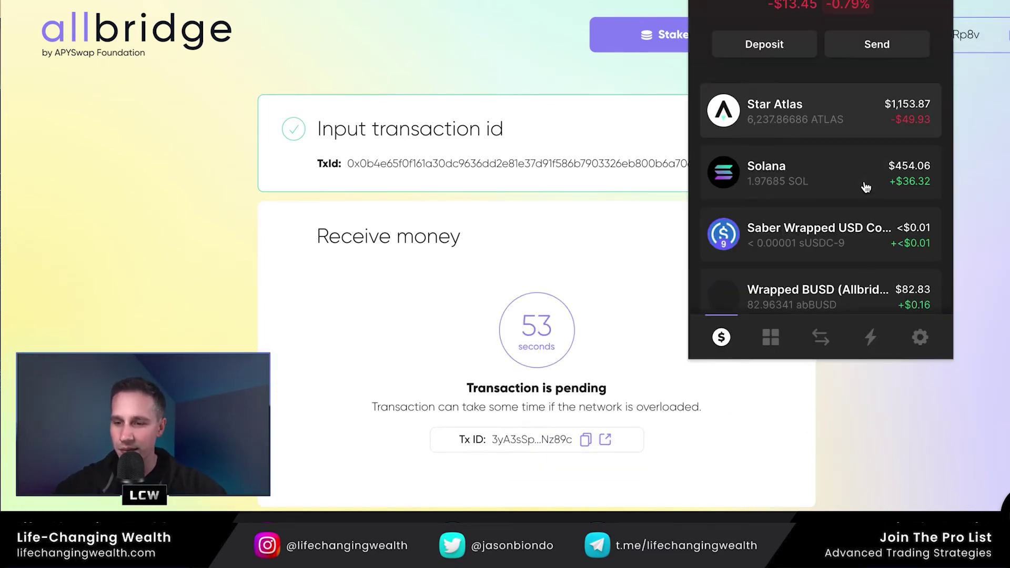
scroll(866, 187, down, 2)
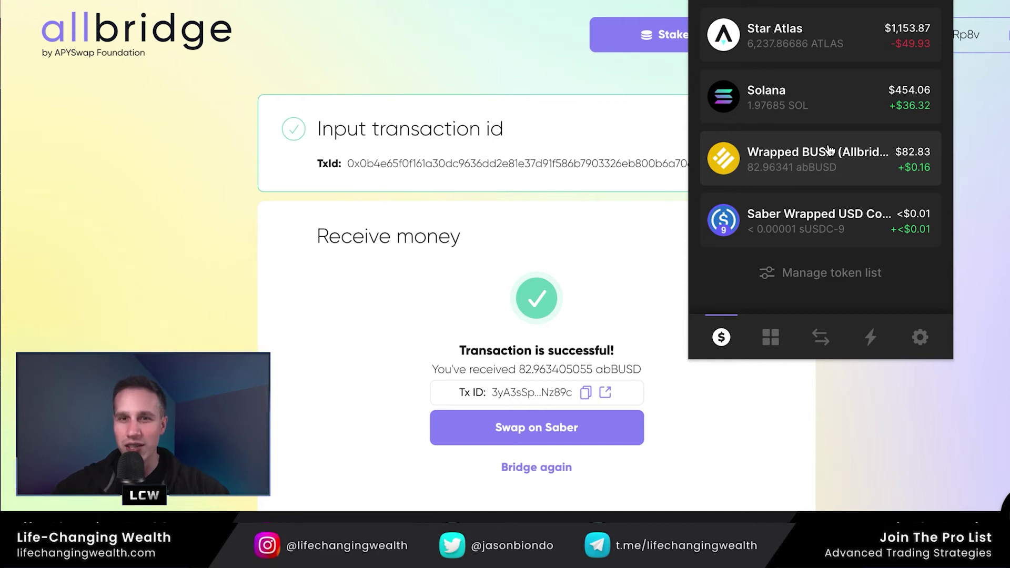
click(978, 1)
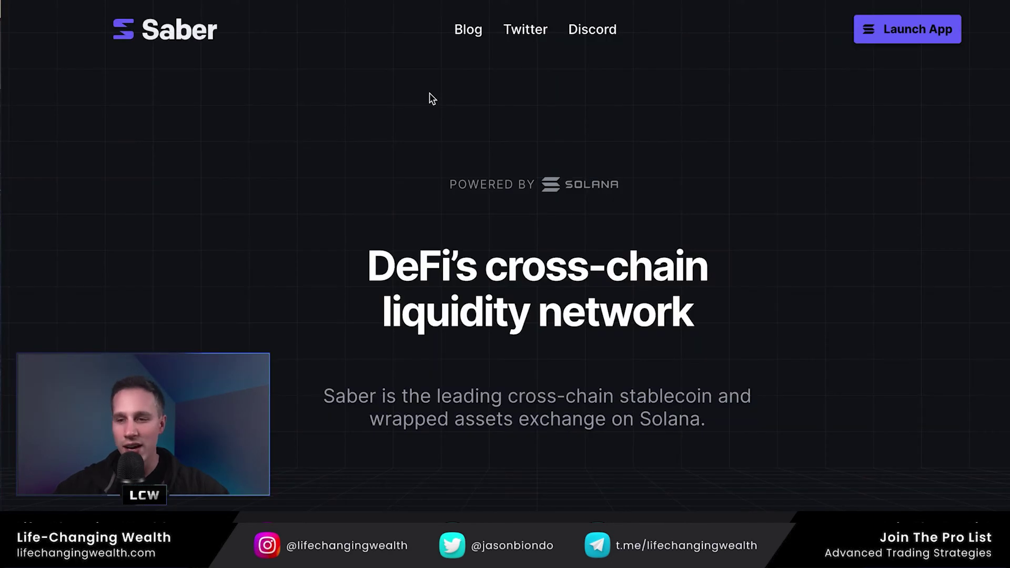
- Launch the Saber app and connect the Phantom wallet to it
click(928, 30)
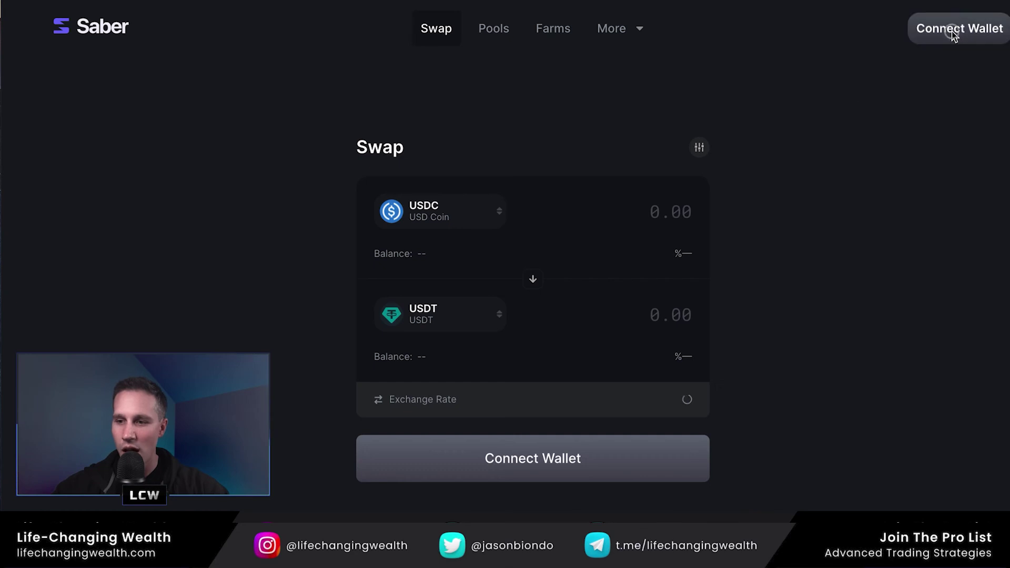
click(954, 32)
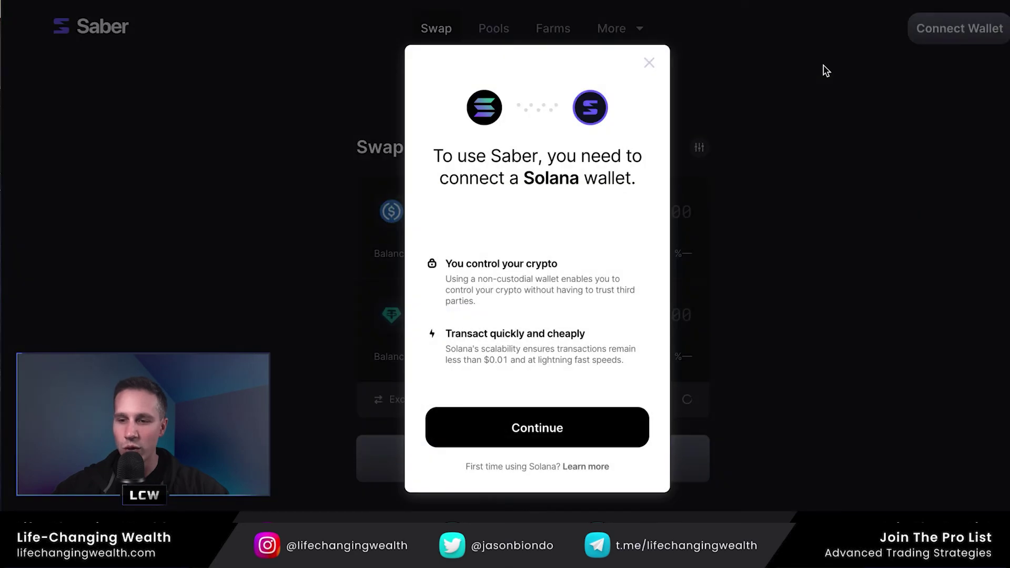
click(518, 429)
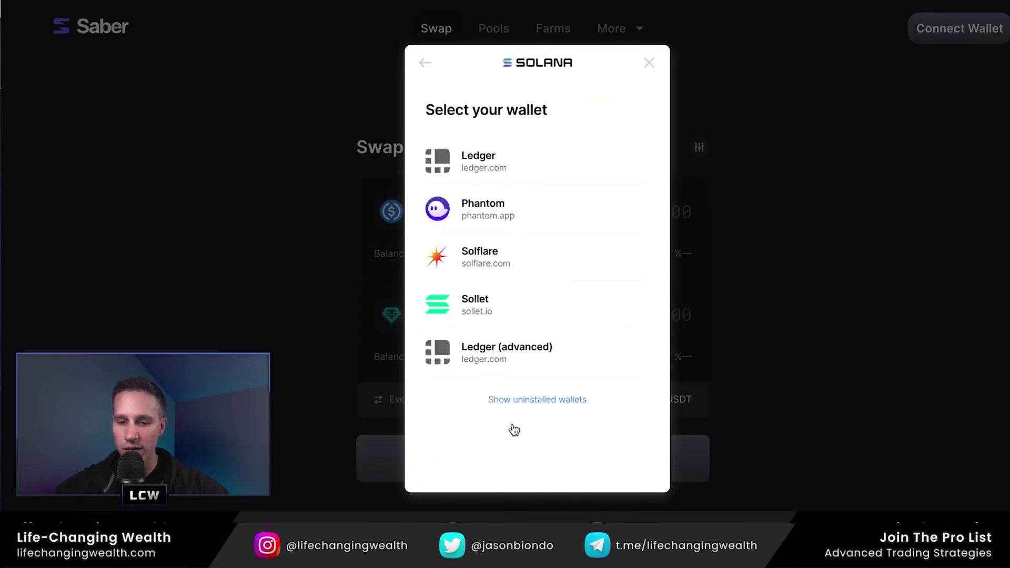
click(517, 208)
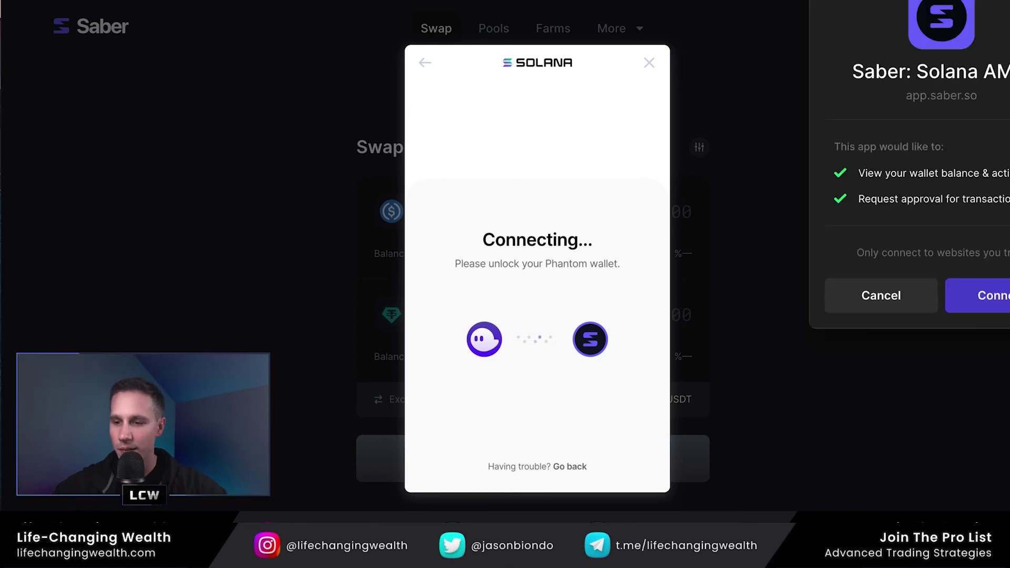
click(1005, 292)
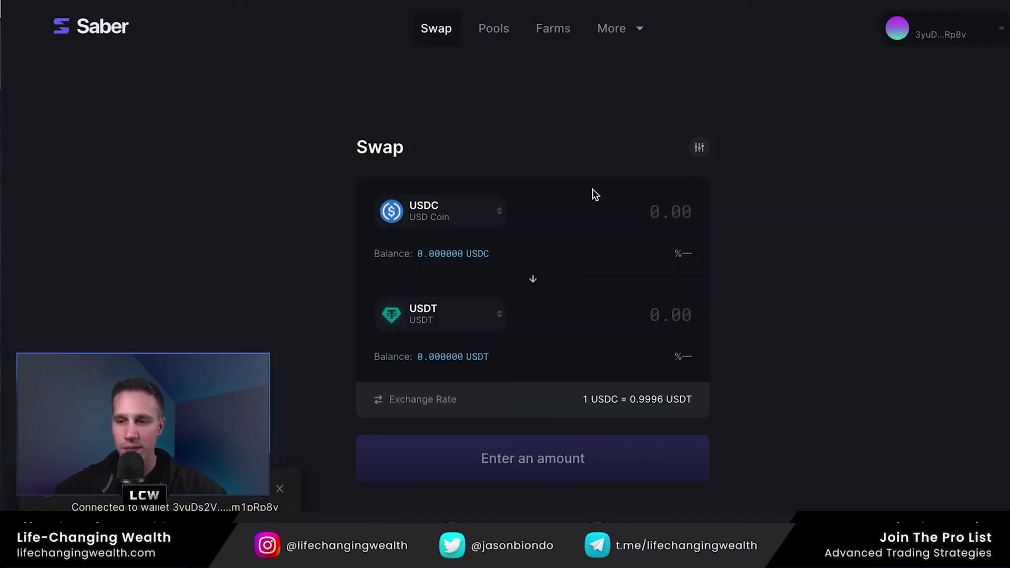
- Choose abBUSD as the source token by searching 'bu', then check its wallet balance
click(461, 210)
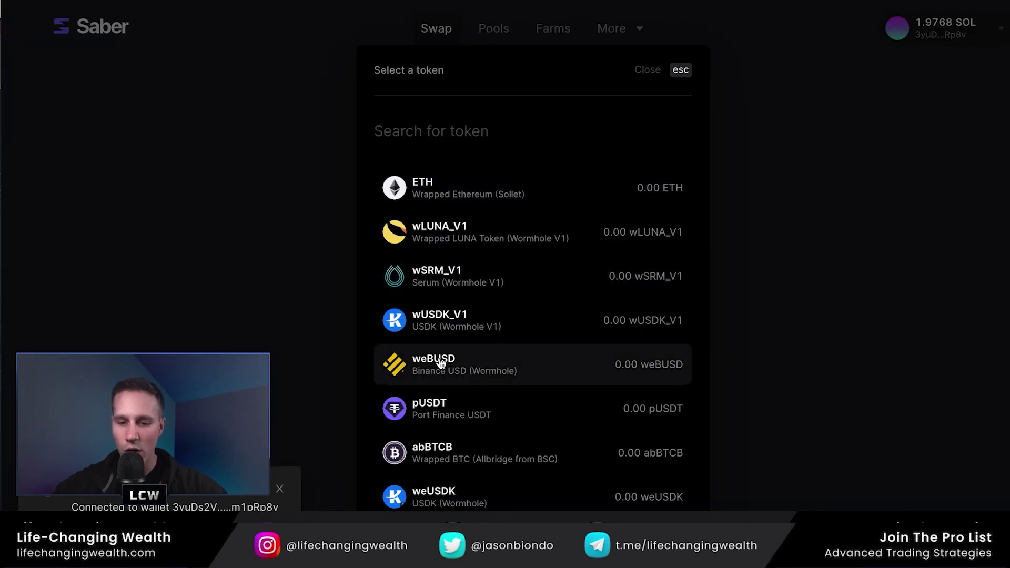
click(428, 131)
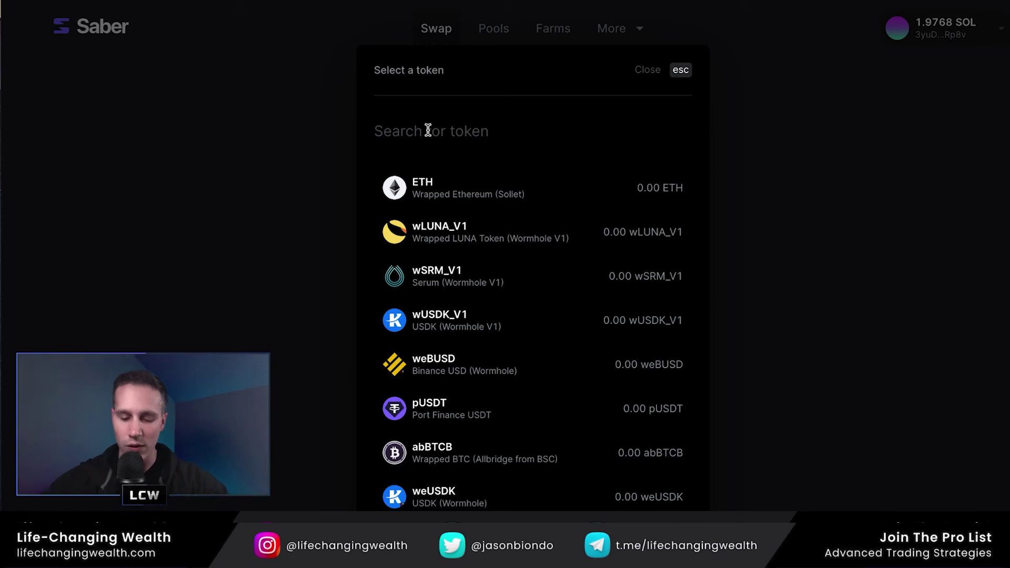
text(bu)
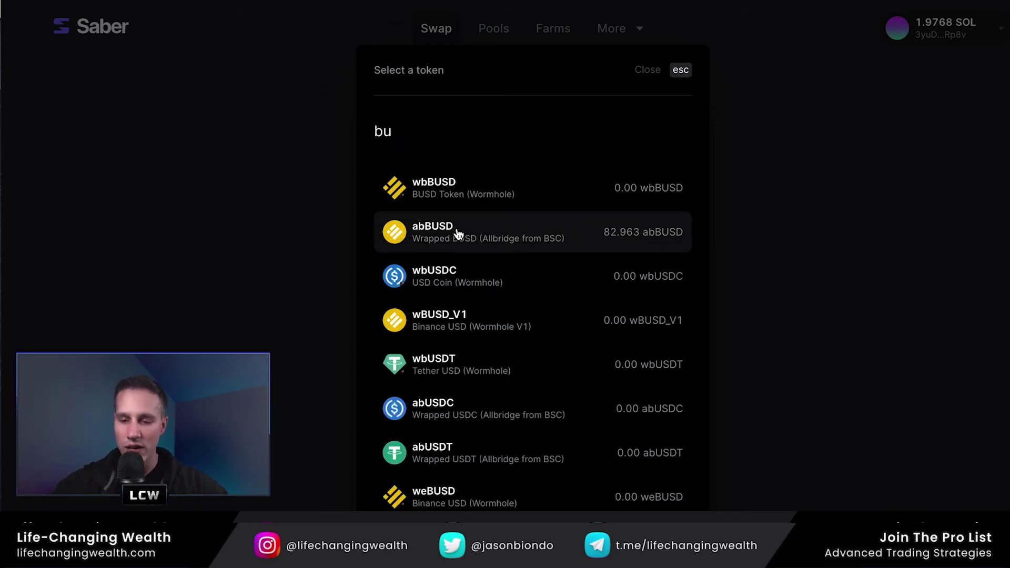
click(489, 225)
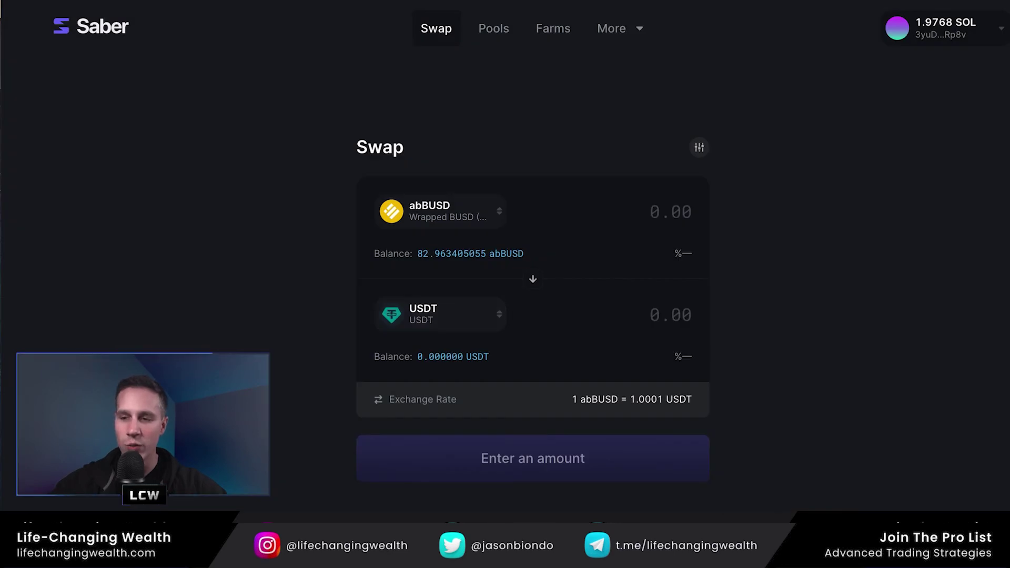
click(941, 0)
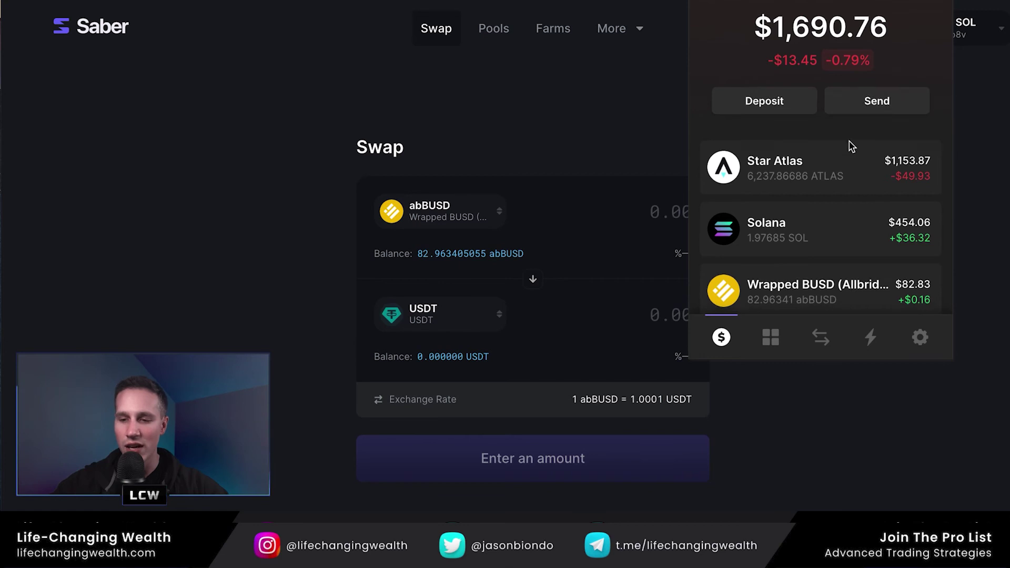
scroll(844, 150, down, 3)
- Choose USDC as the destination token by searching 'usdc'
click(441, 318)
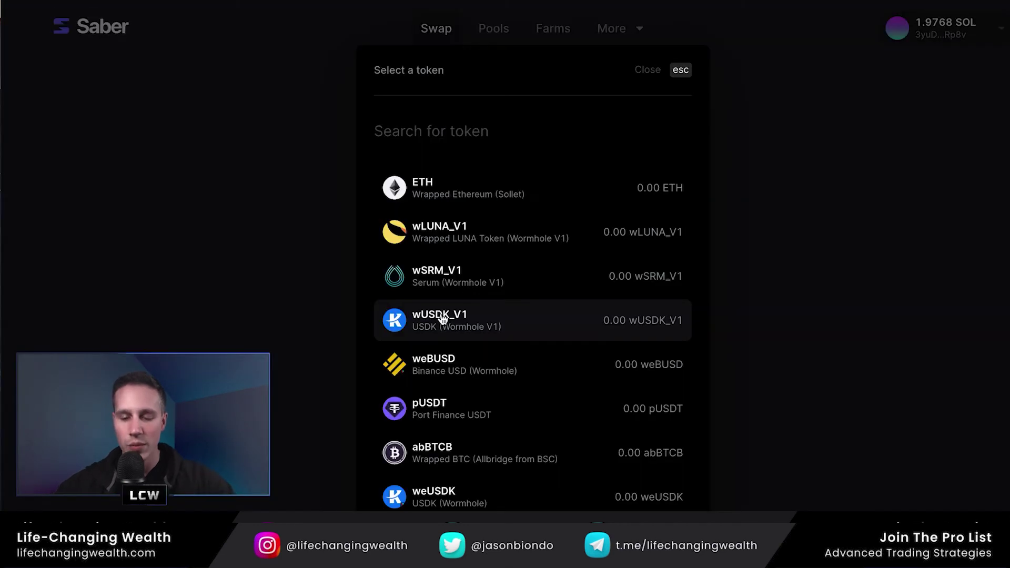
click(411, 127)
text(usdc)
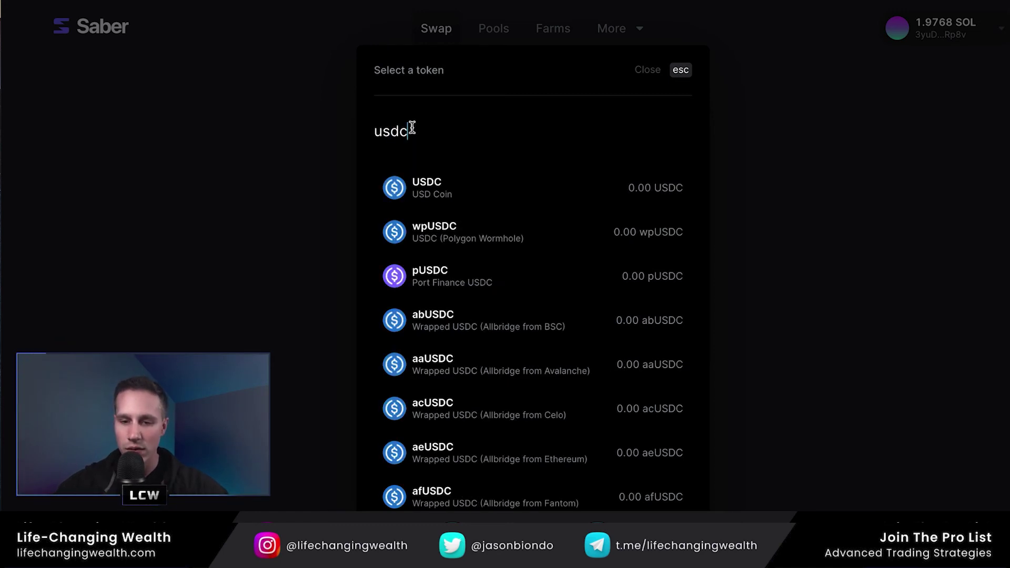
click(467, 189)
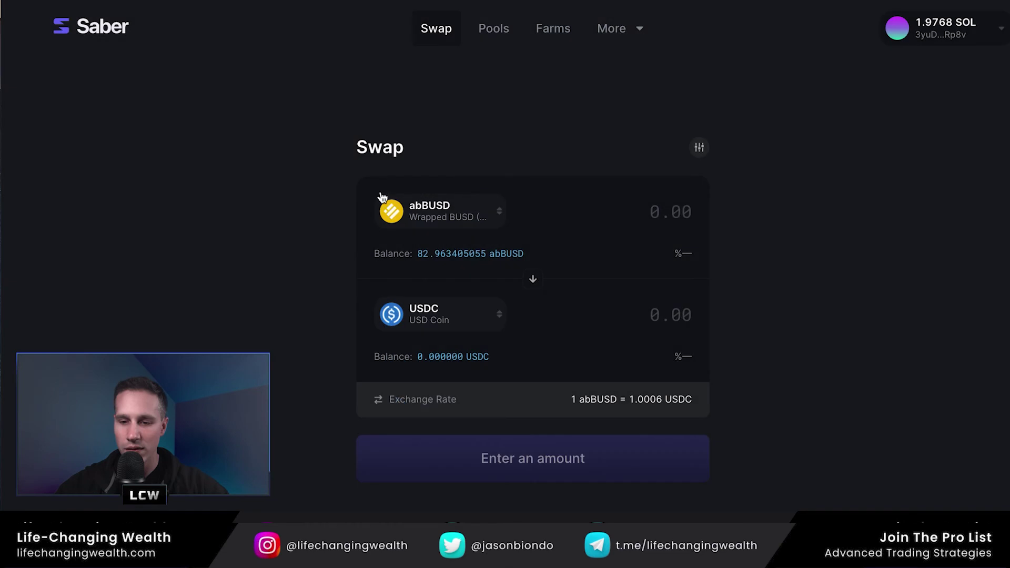
- Swap the full 82.963405055 abBUSD balance for USDC, approving it in Phantom
click(476, 255)
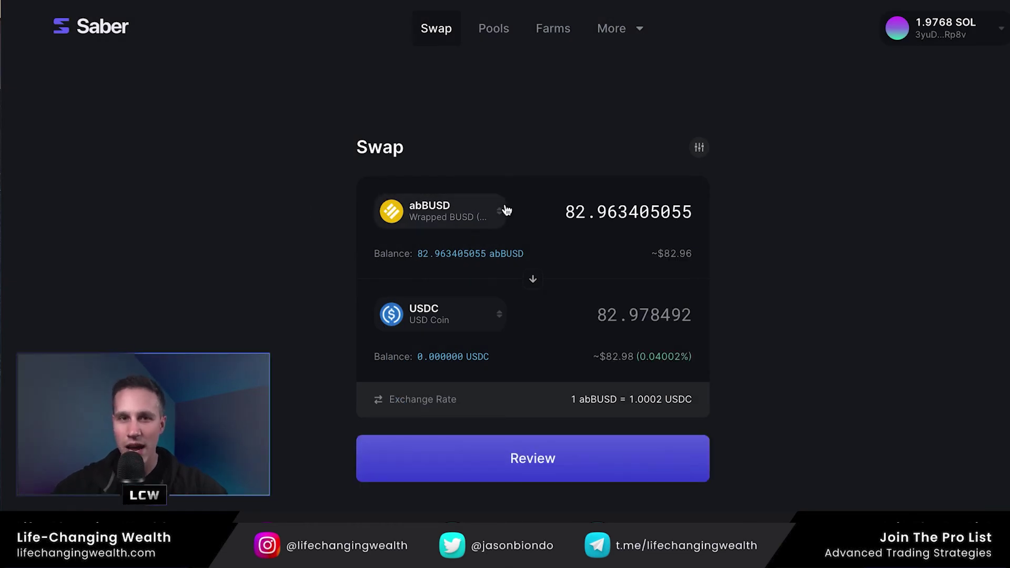
click(527, 440)
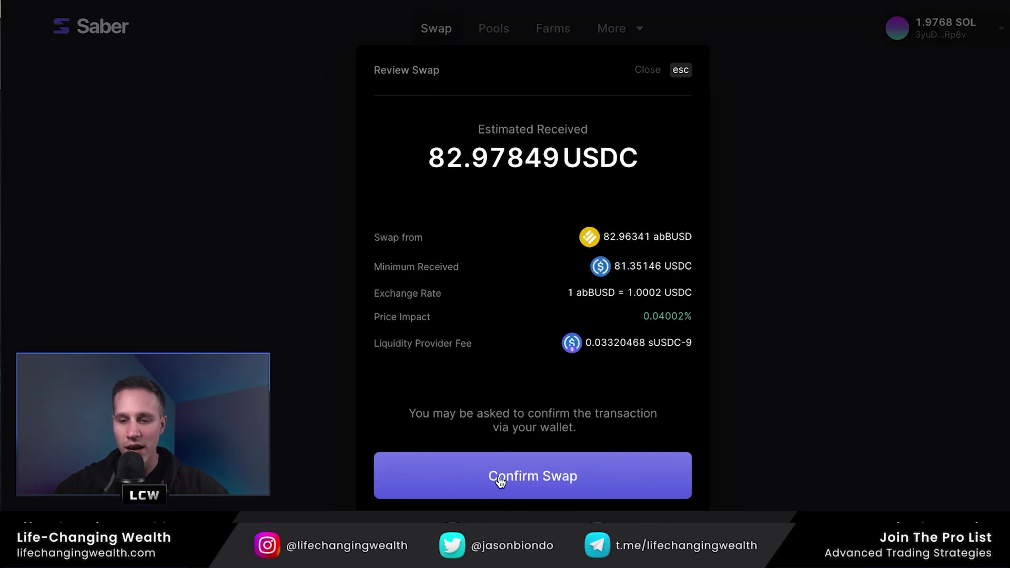
click(459, 474)
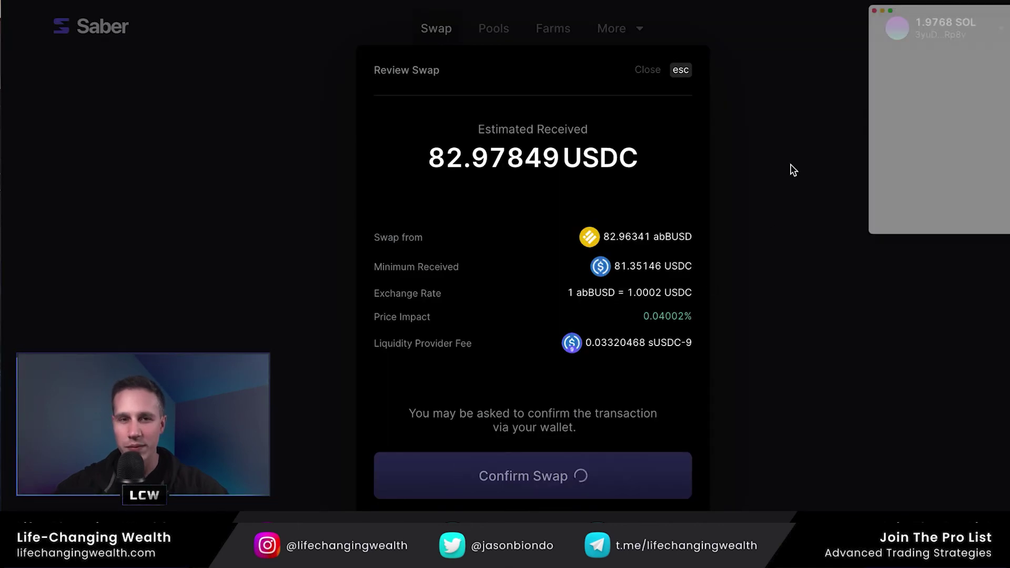
drag(897, 14, 847, 16)
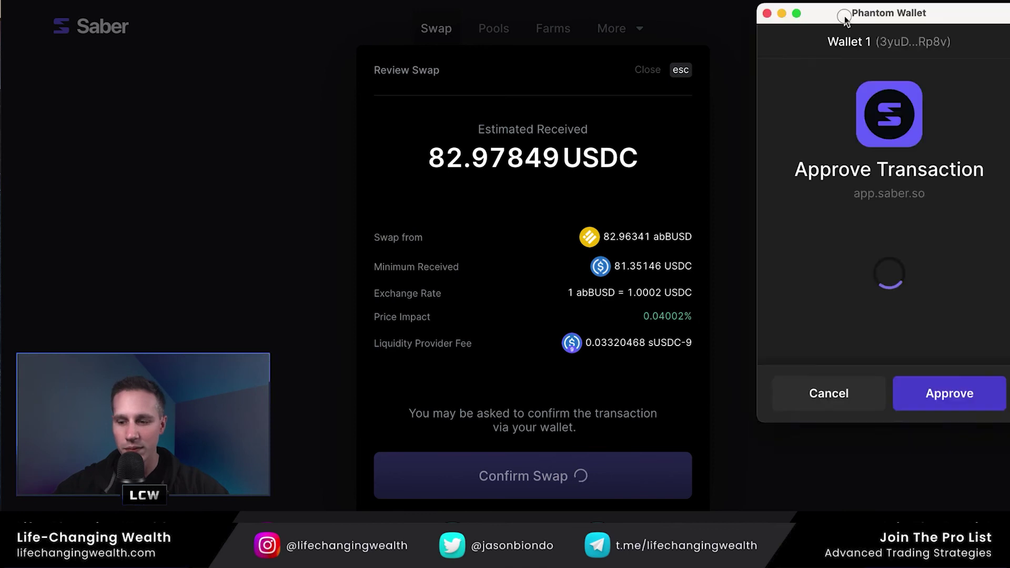
click(941, 389)
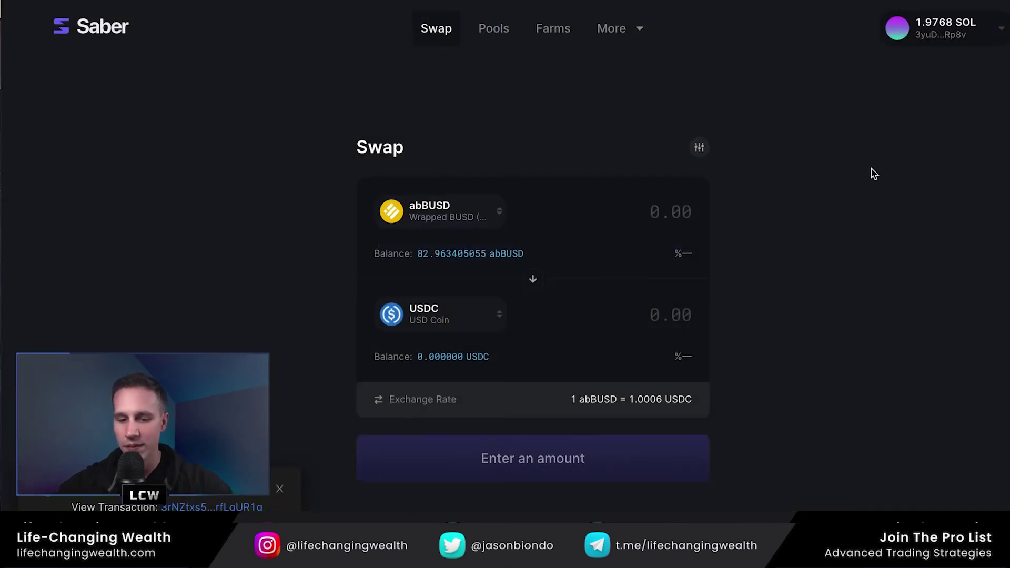
scroll(783, 245, down, 2)
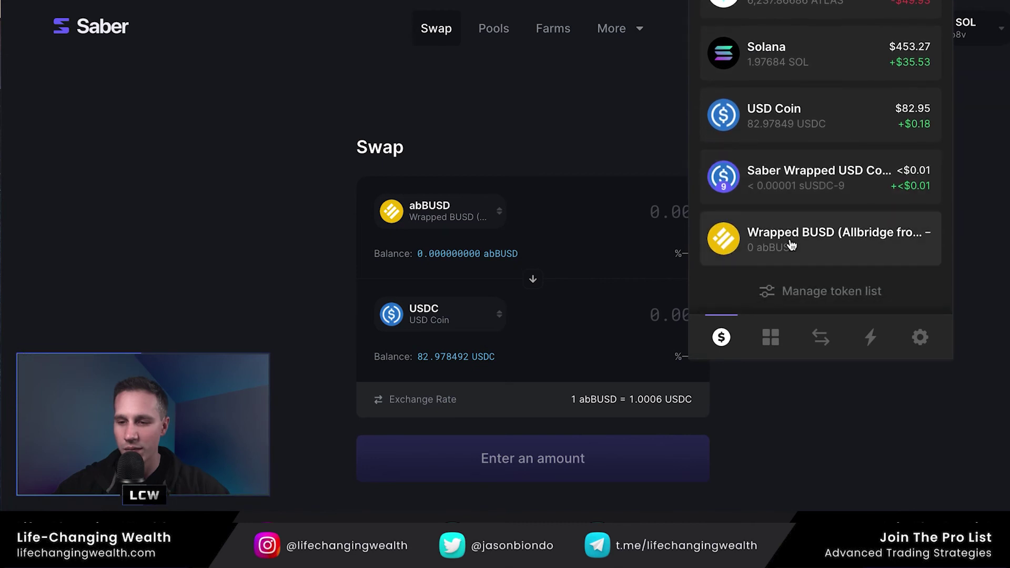
scroll(791, 245, up, 2)
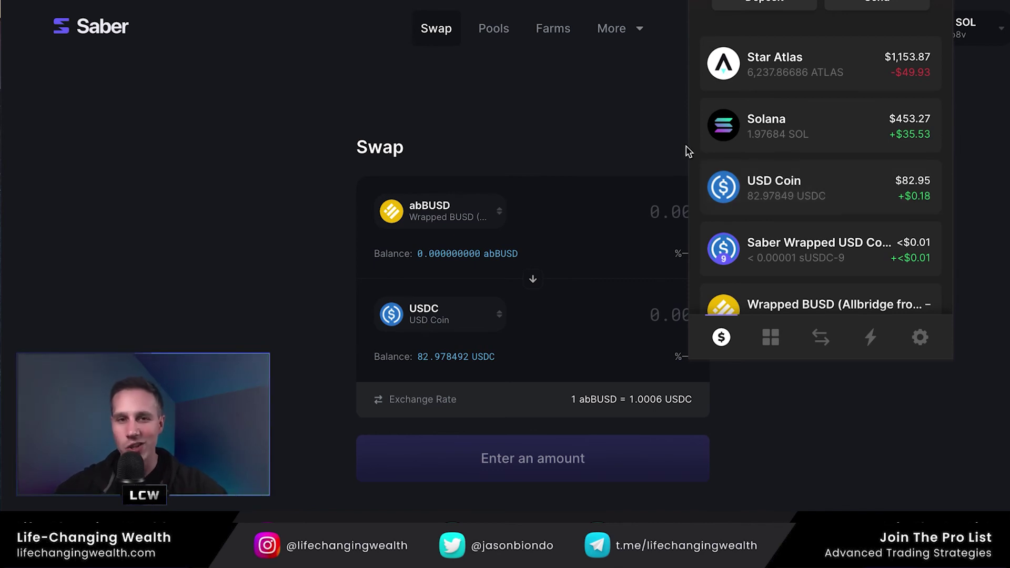
click(675, 132)
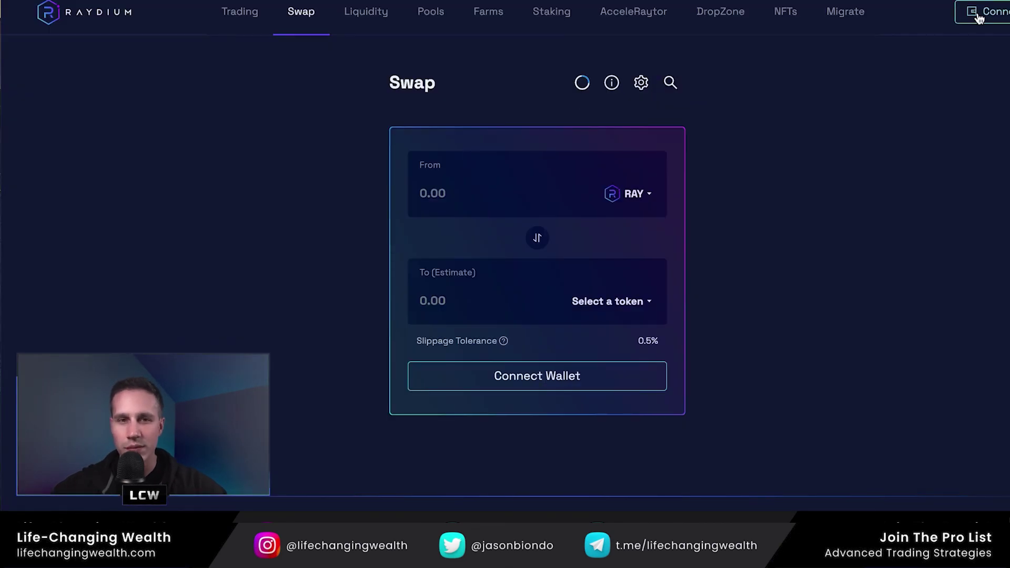
- Connect the Phantom wallet to Raydium
click(978, 18)
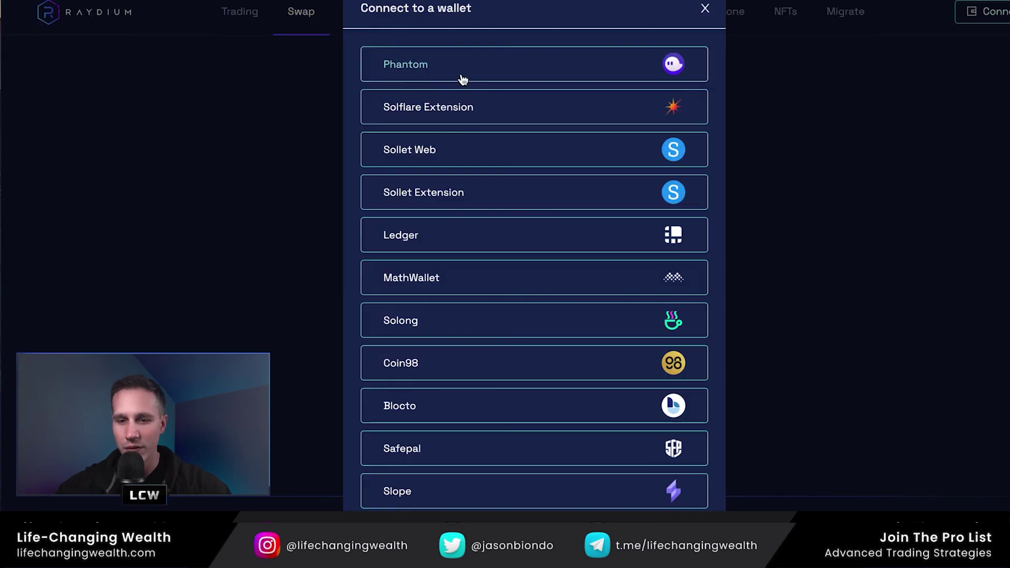
click(468, 66)
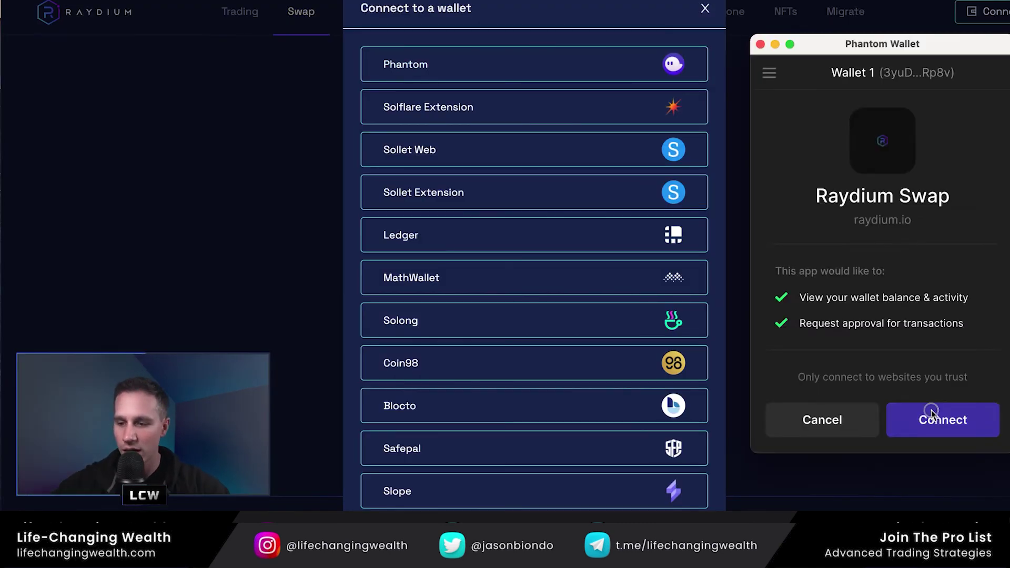
click(942, 420)
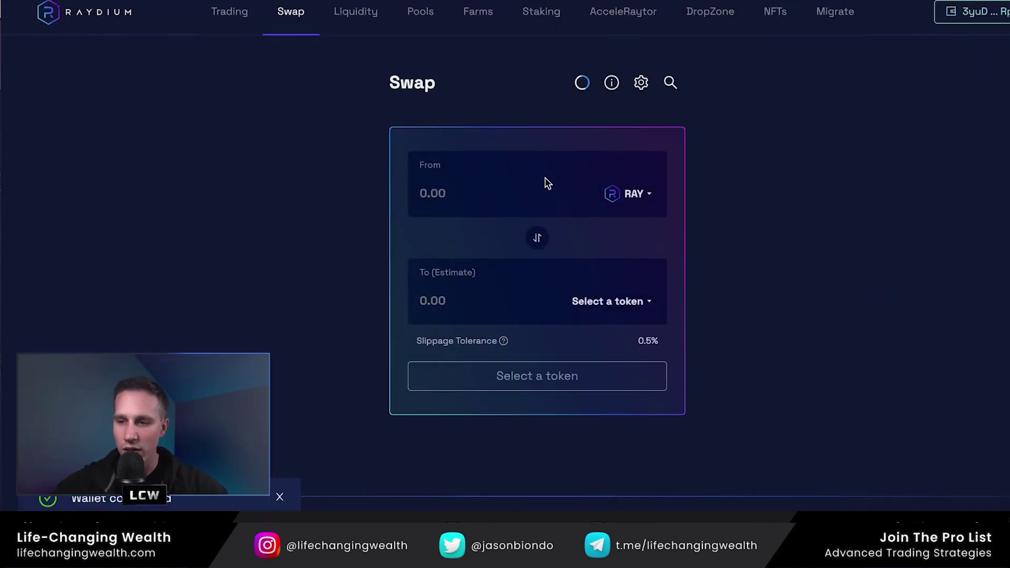
- Swap the maximum 82.978492 USDC for ATLAS and approve it in Phantom
click(629, 194)
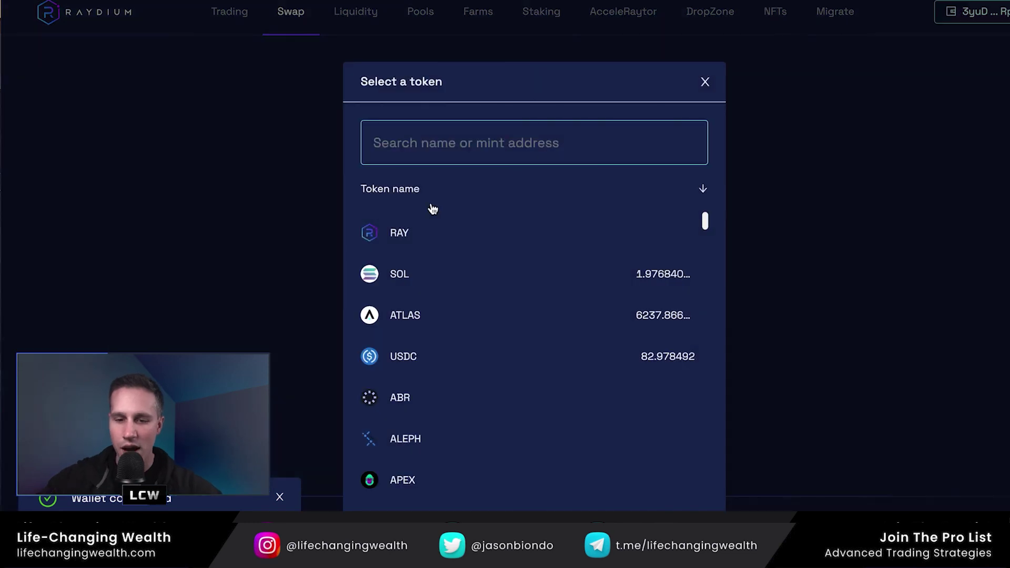
click(419, 370)
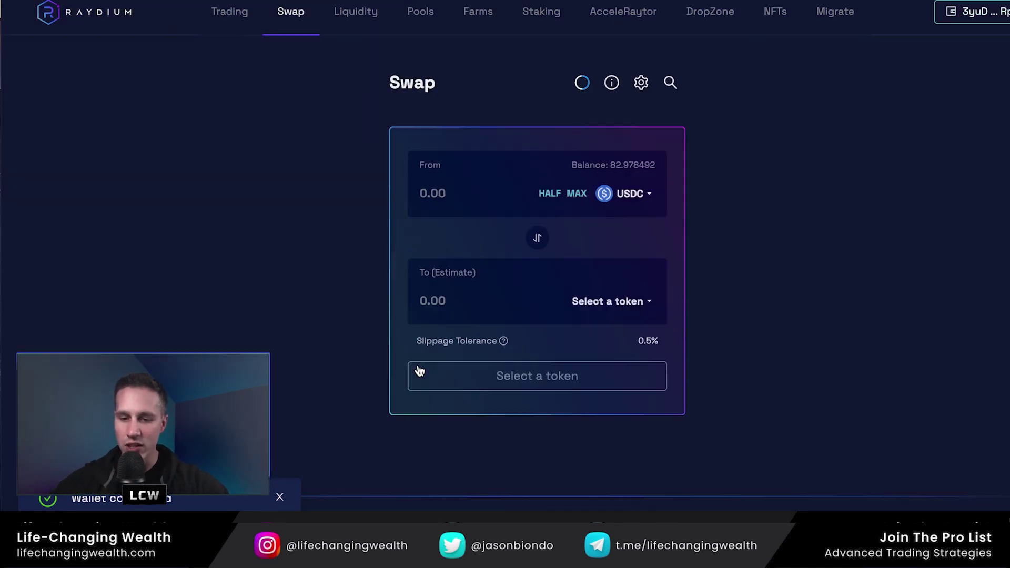
click(586, 302)
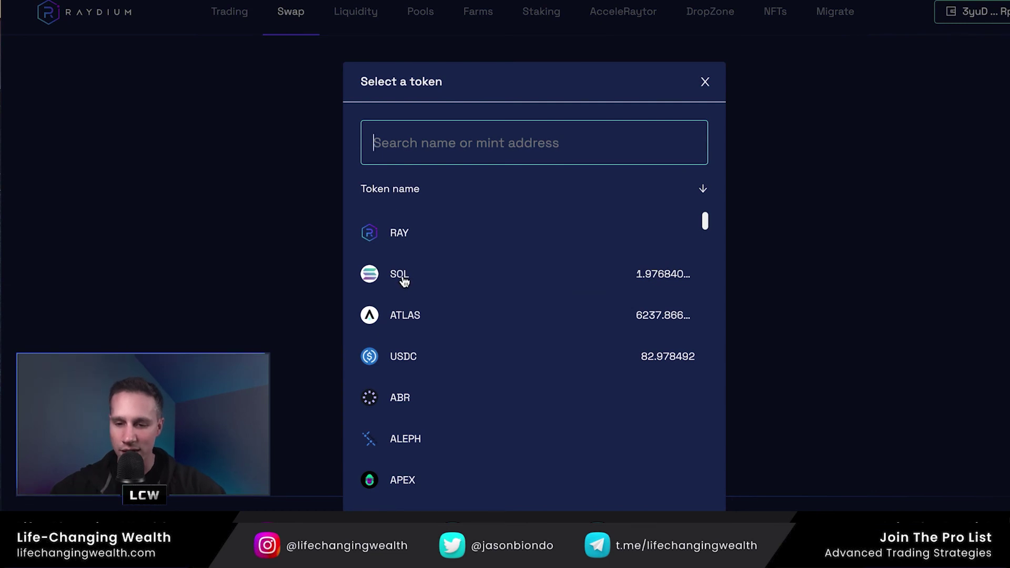
click(408, 318)
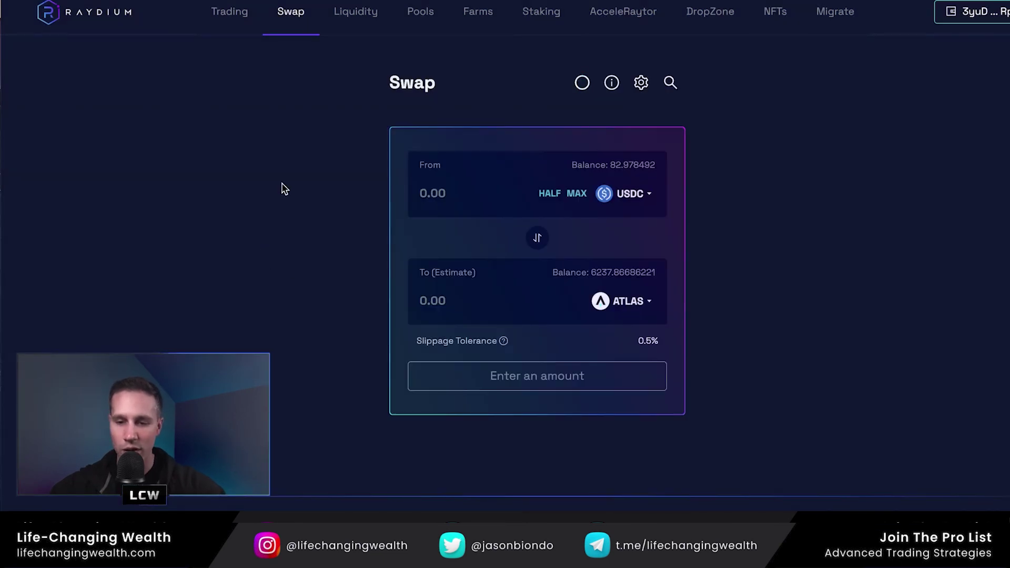
click(576, 193)
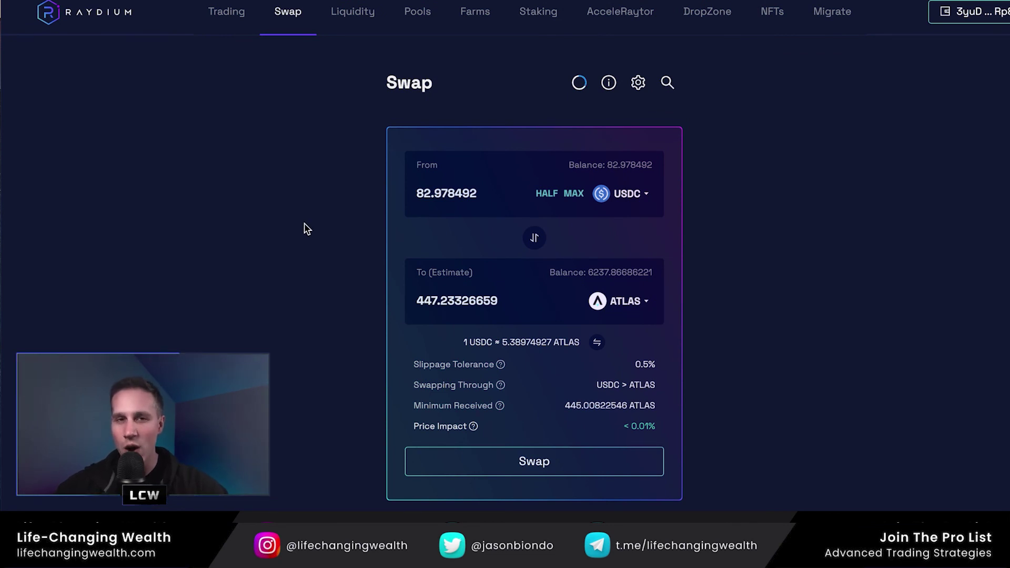
click(510, 462)
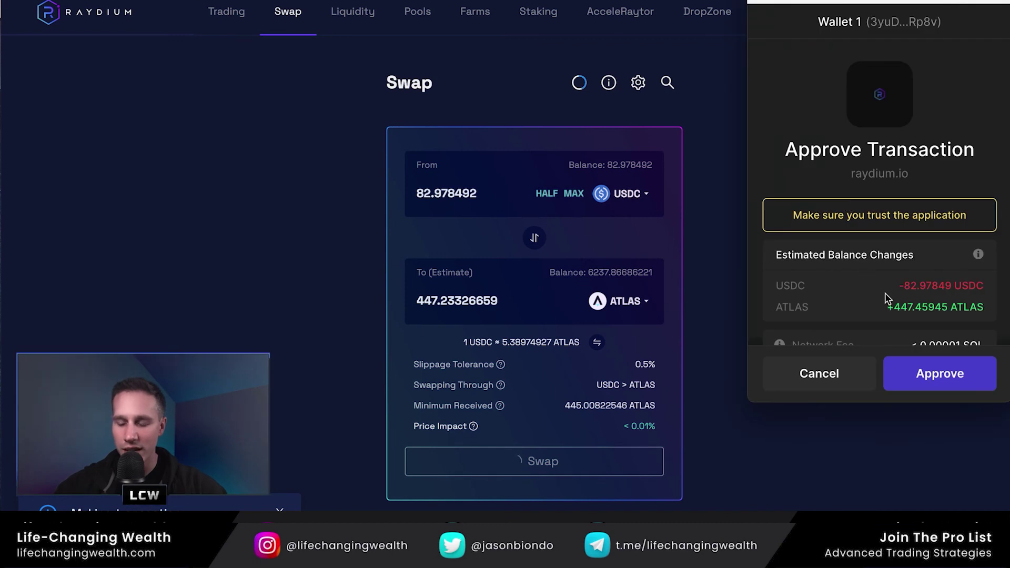
scroll(910, 244, down, 1)
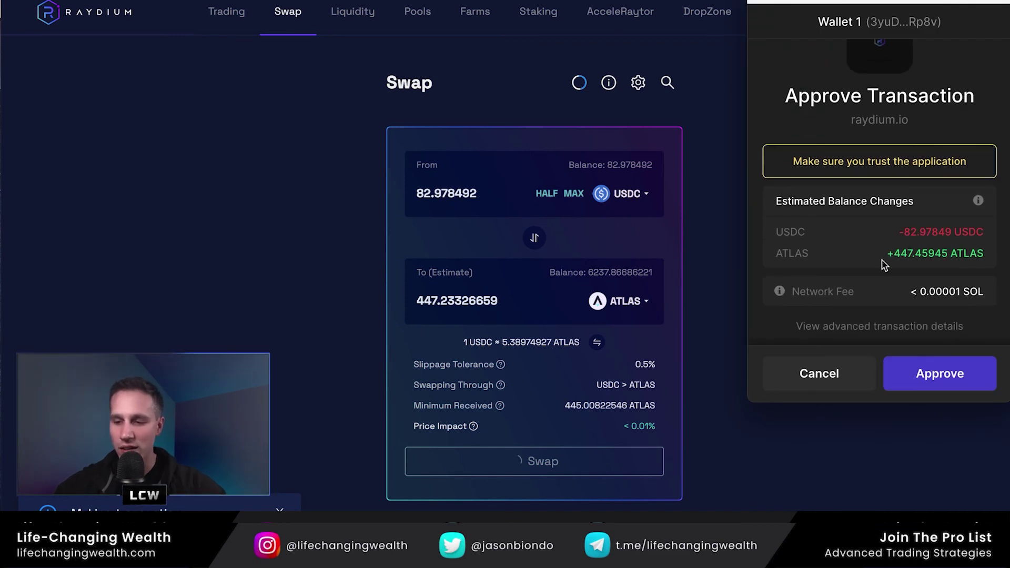
click(933, 375)
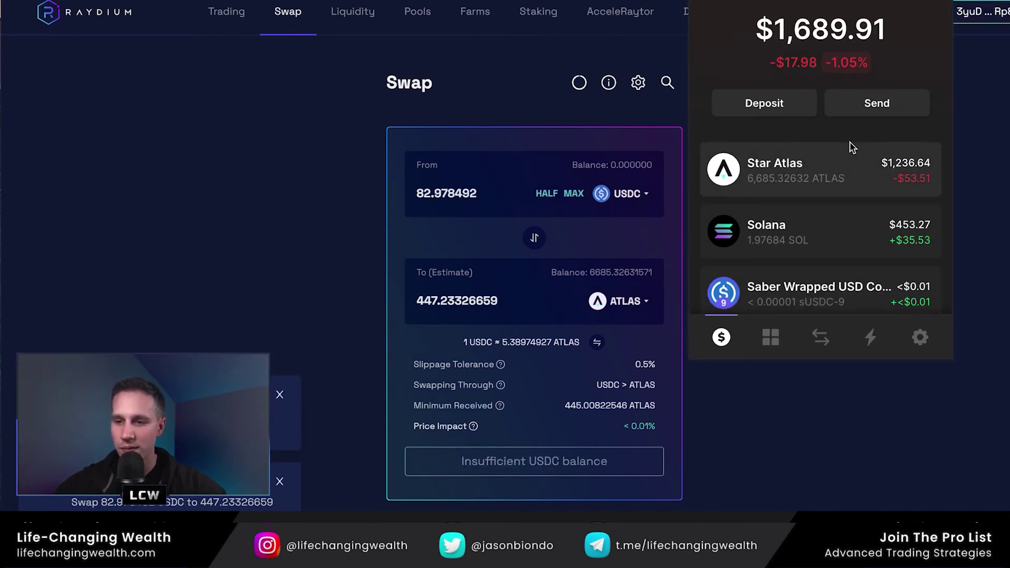
- Review the Phantom token balances, then close the list to show 0 USDC and 6685.32631571 ATLAS
scroll(829, 191, down, 2)
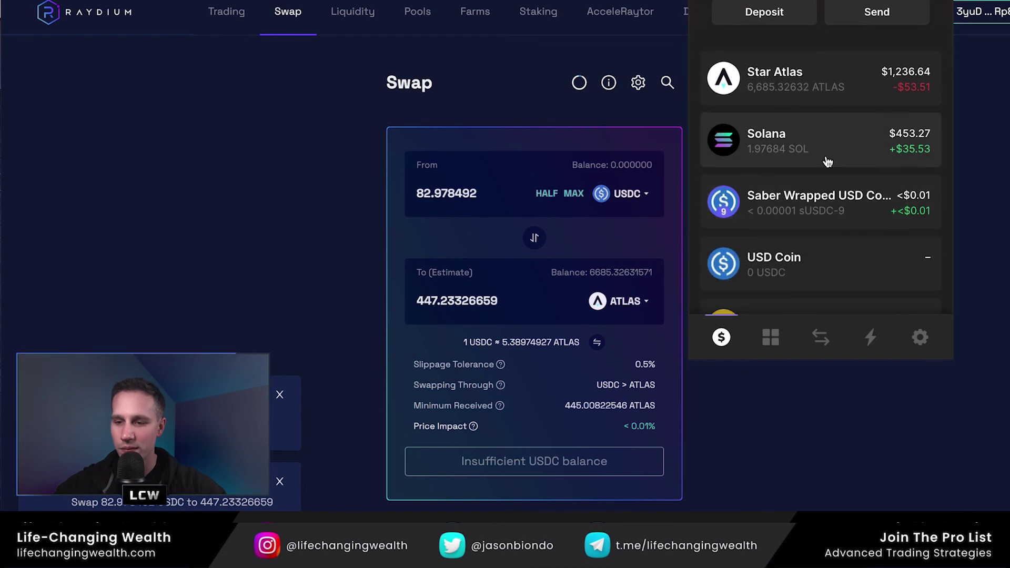
scroll(828, 130, down, 1)
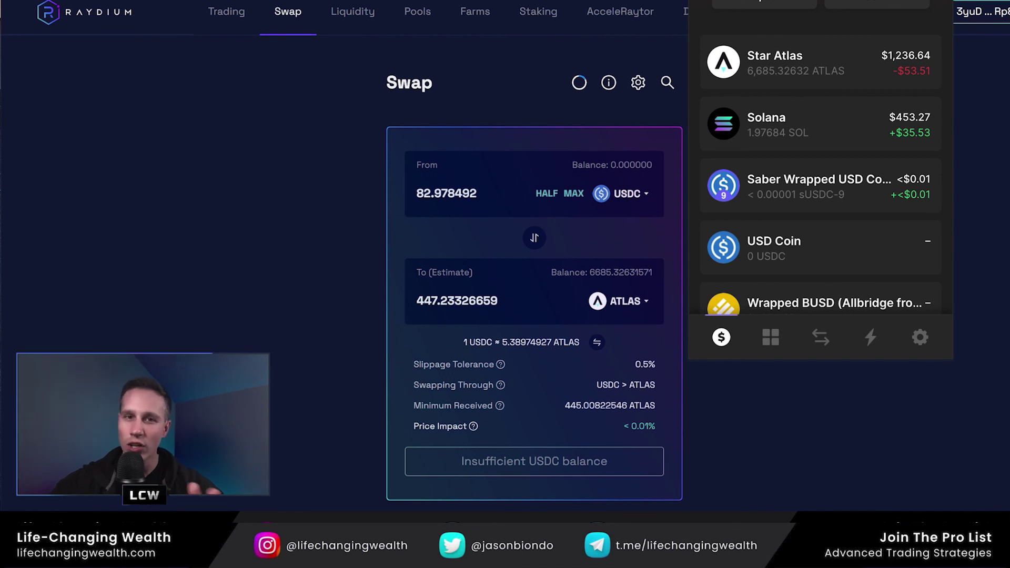
click(289, 148)
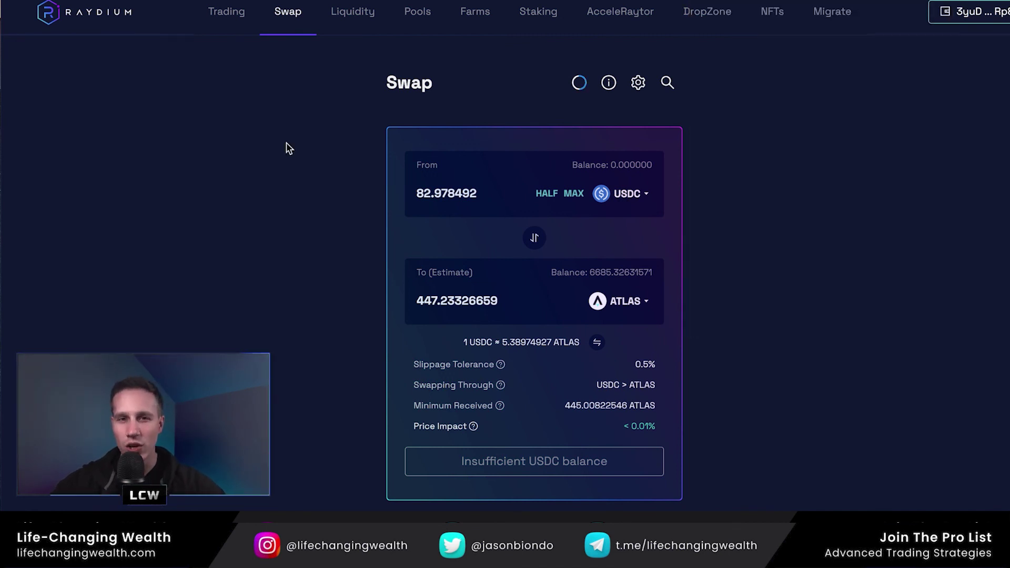